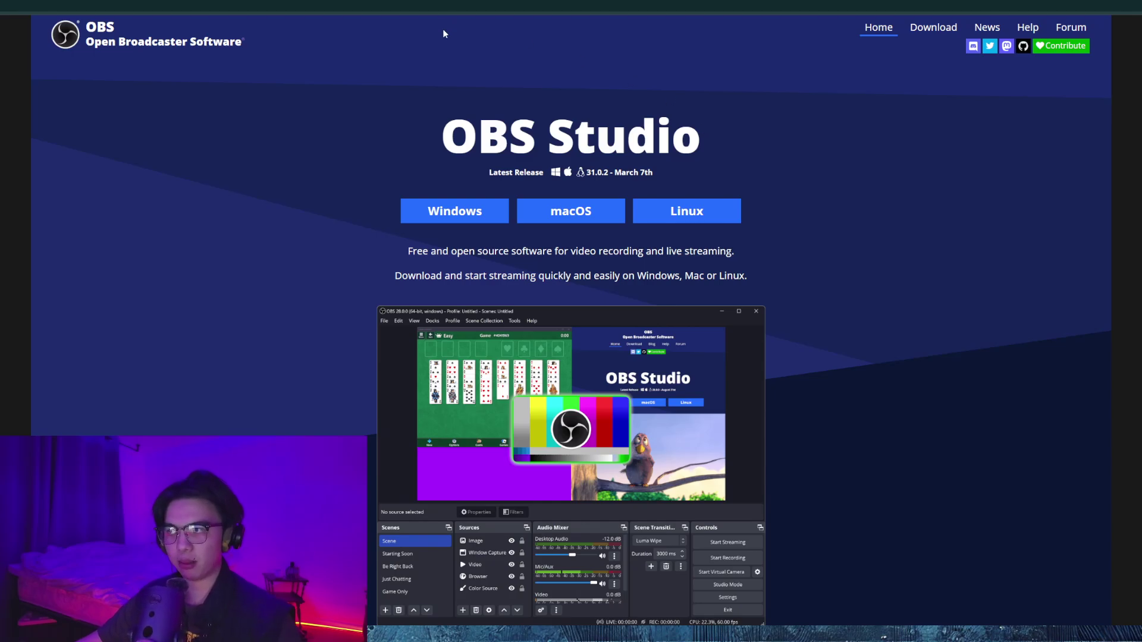
{"action": "left_click_drag", "start_coordinate": [464, 132], "coordinate": [742, 161]}
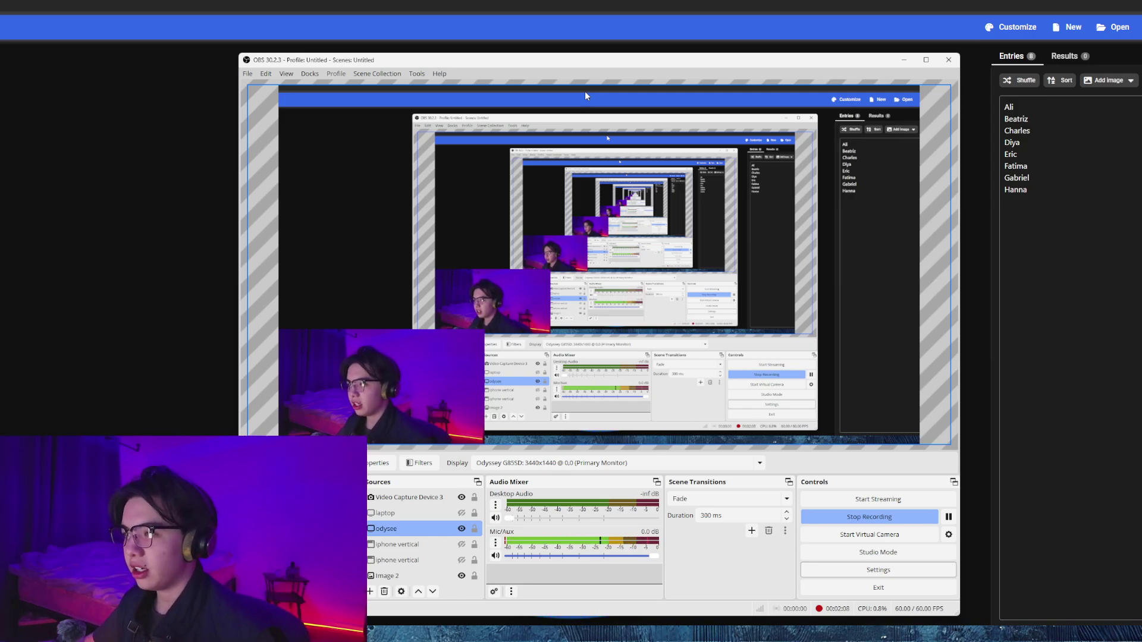
{"action": "left_click_drag", "start_coordinate": [484, 61], "coordinate": [449, 87]}
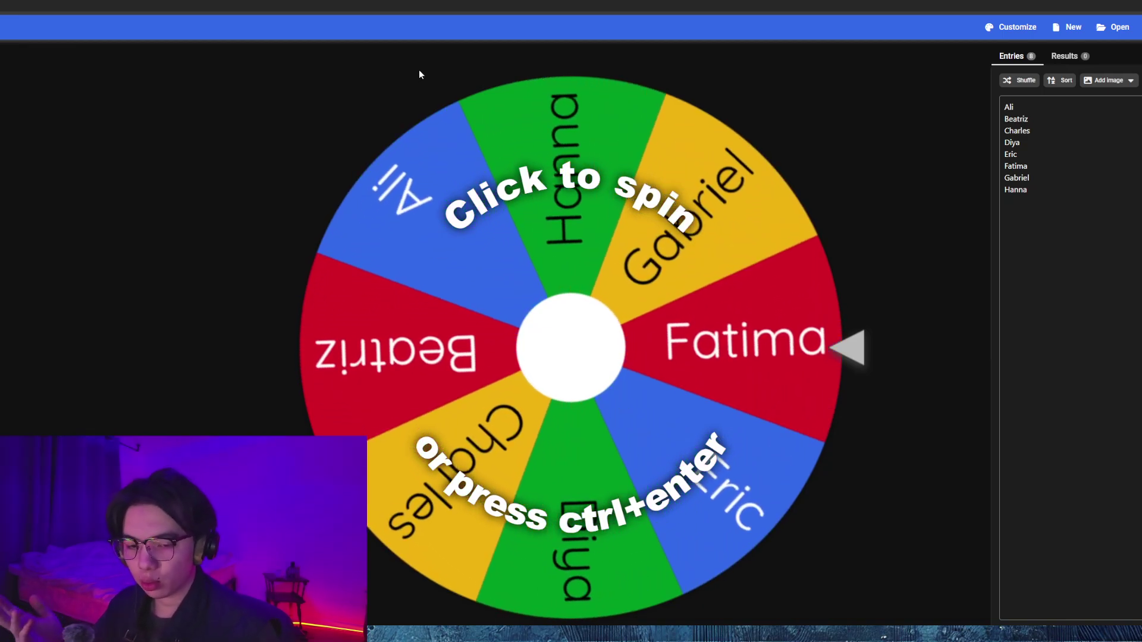
- Replace all the default wheel entries with the single entry "Pokemon Bundle Prismatic"
{"action": "left_click", "coordinate": [1132, 197]}
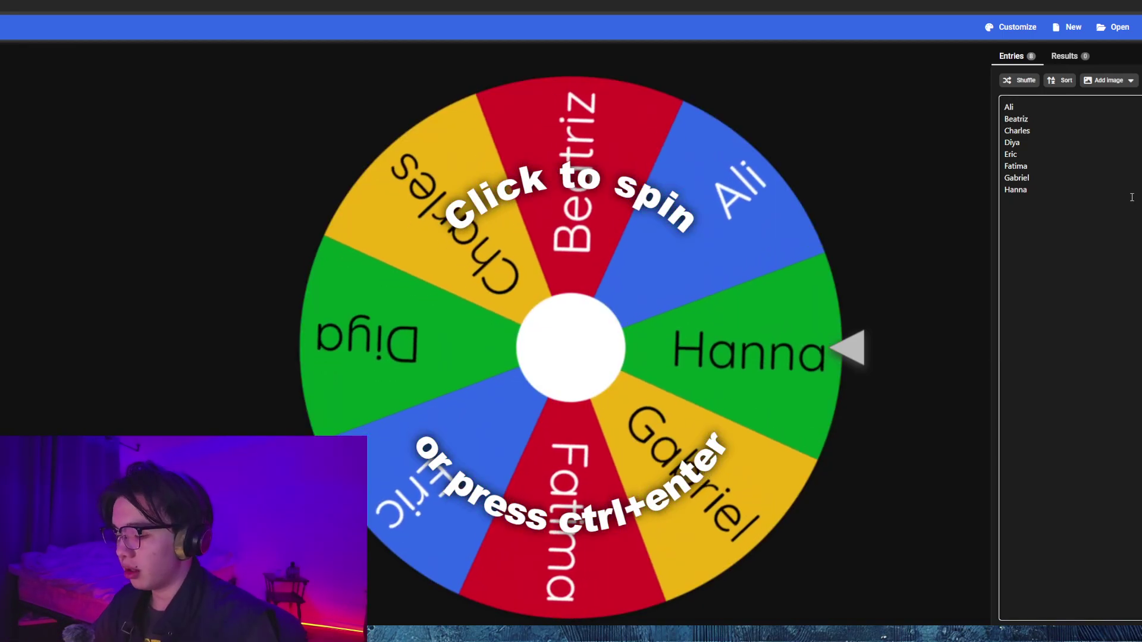
{"action": "key", "text": "ctrl+a"}
{"action": "key", "text": "BackSpace"}
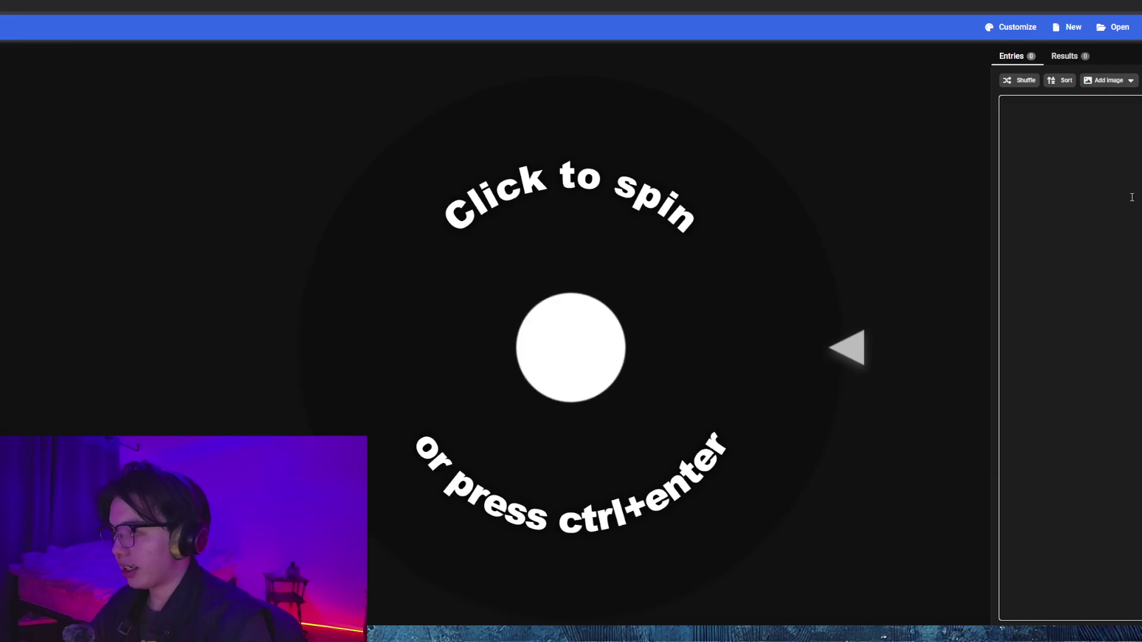
{"action": "type", "text": "Pokemon Bund"}
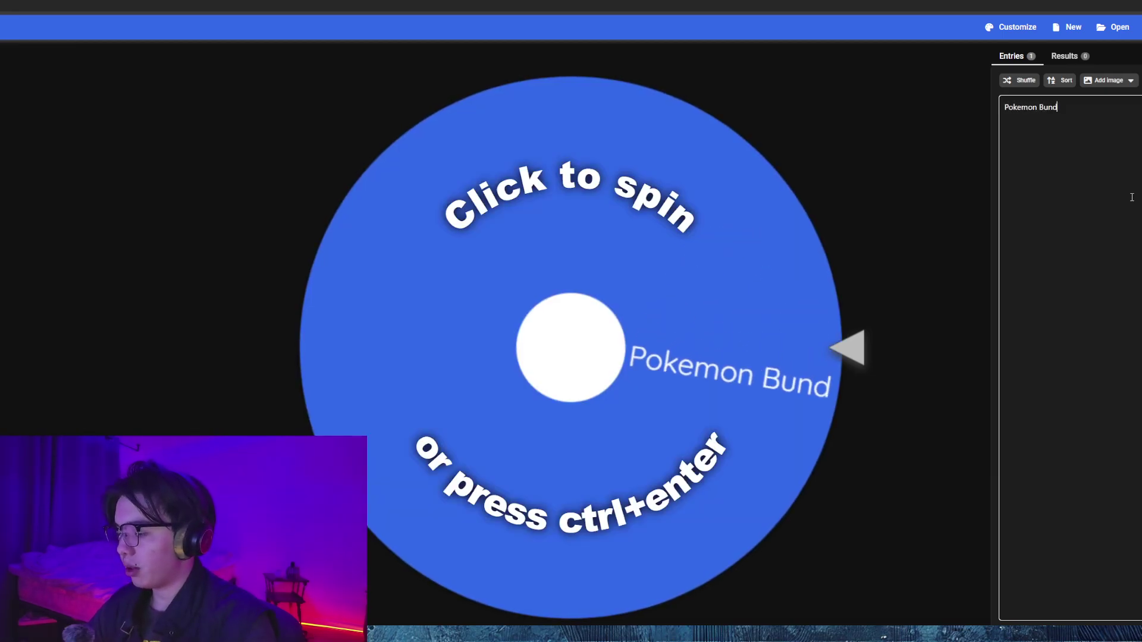
{"action": "type", "text": "le Prismatic"}
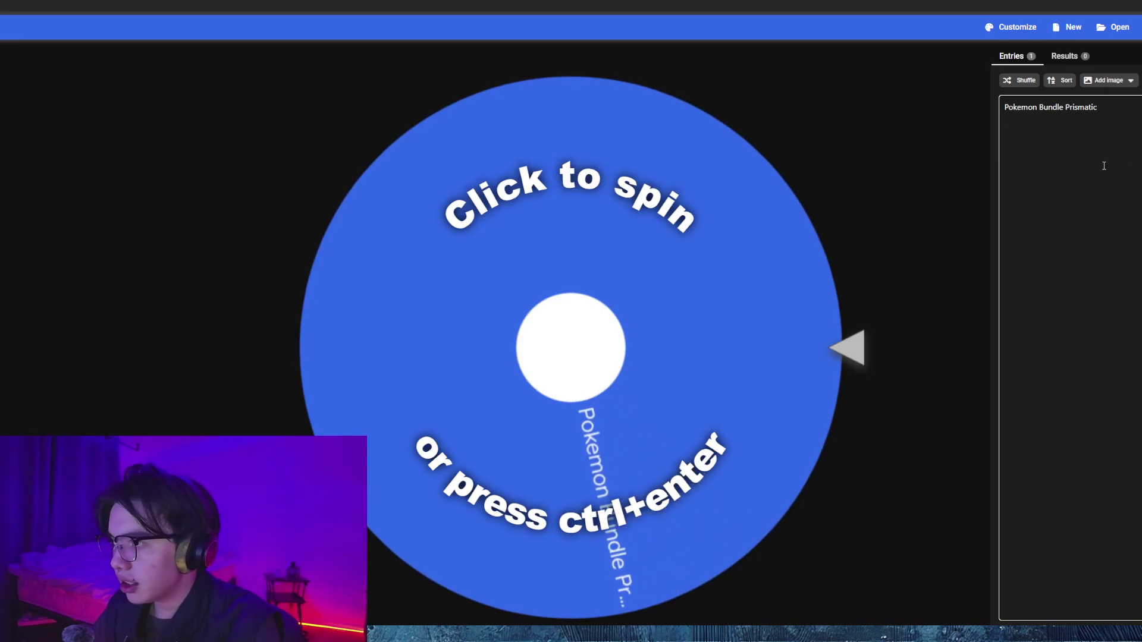
- Add a second wheel entry reading "Pokemon Bundle Charzard" below the first one
{"action": "key", "text": "Return"}
{"action": "type", "text": "Pokemon"}
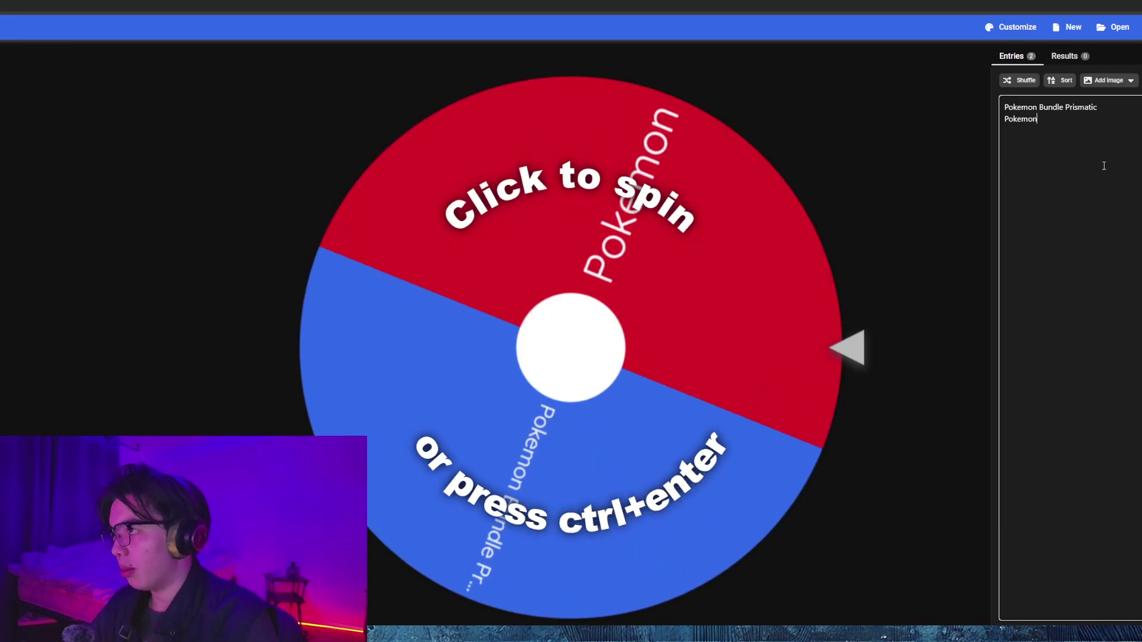
{"action": "type", "text": " Bundle"}
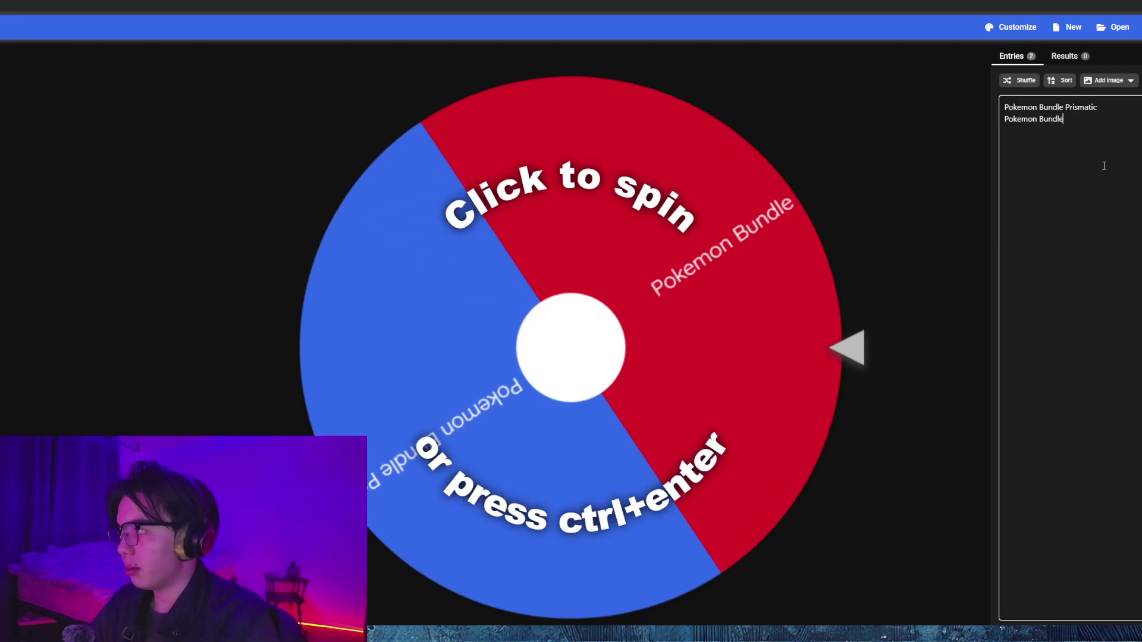
{"action": "type", "text": "cHA"}
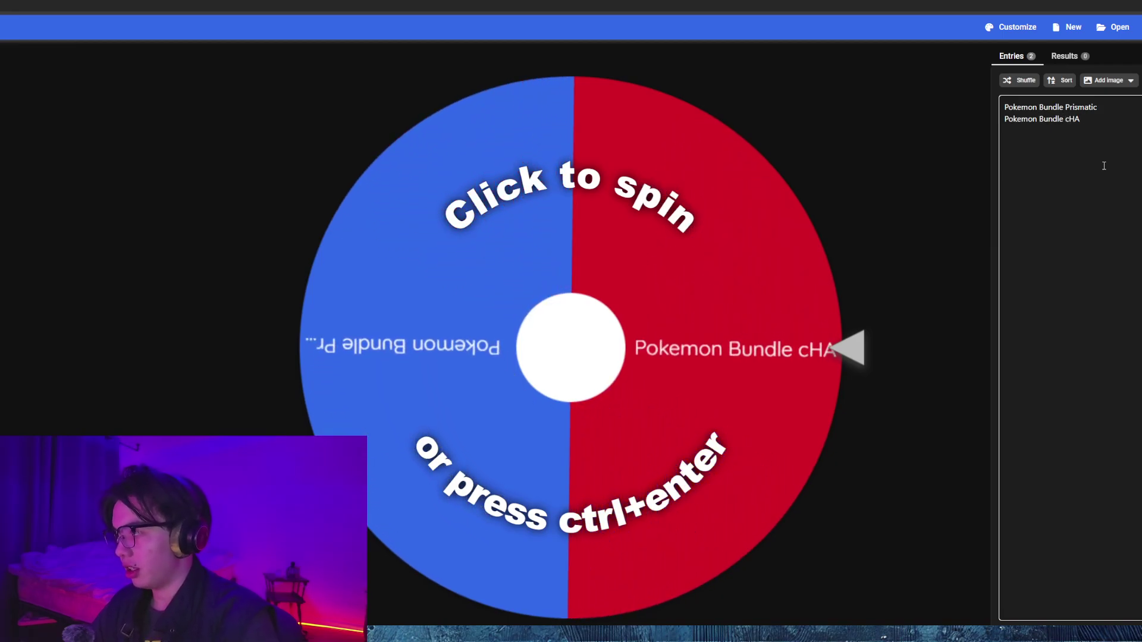
{"action": "key", "text": "BackSpace"}
{"action": "key", "text": "BackSpace"}
{"action": "key", "text": "BackSpace"}
{"action": "type", "text": "CH"}
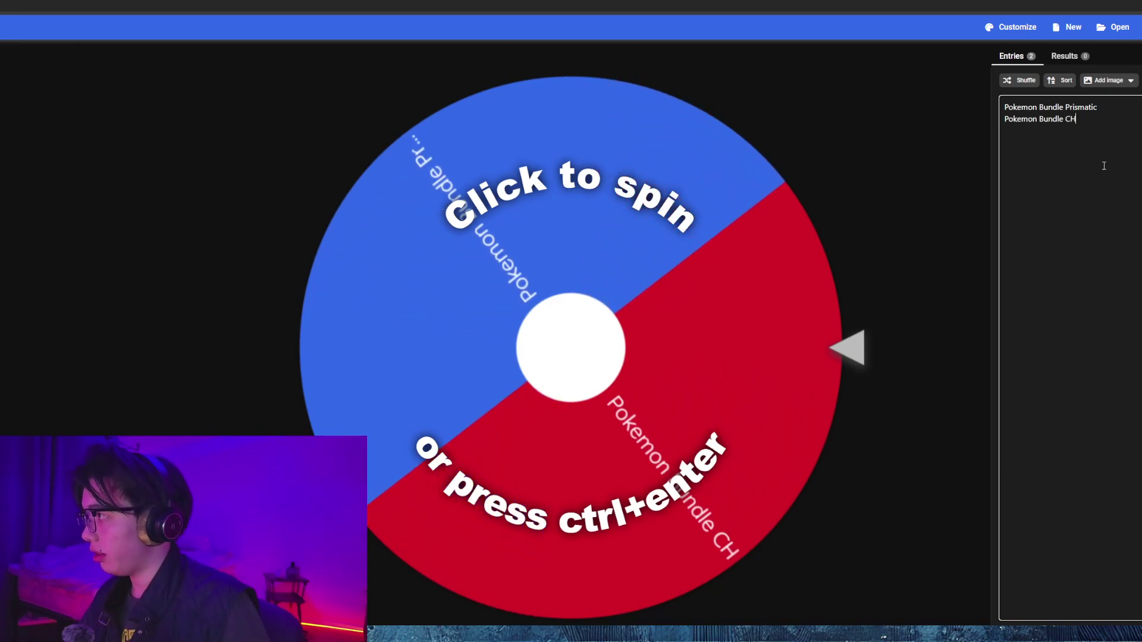
{"action": "key", "text": "BackSpace"}
{"action": "type", "text": "harzar"}
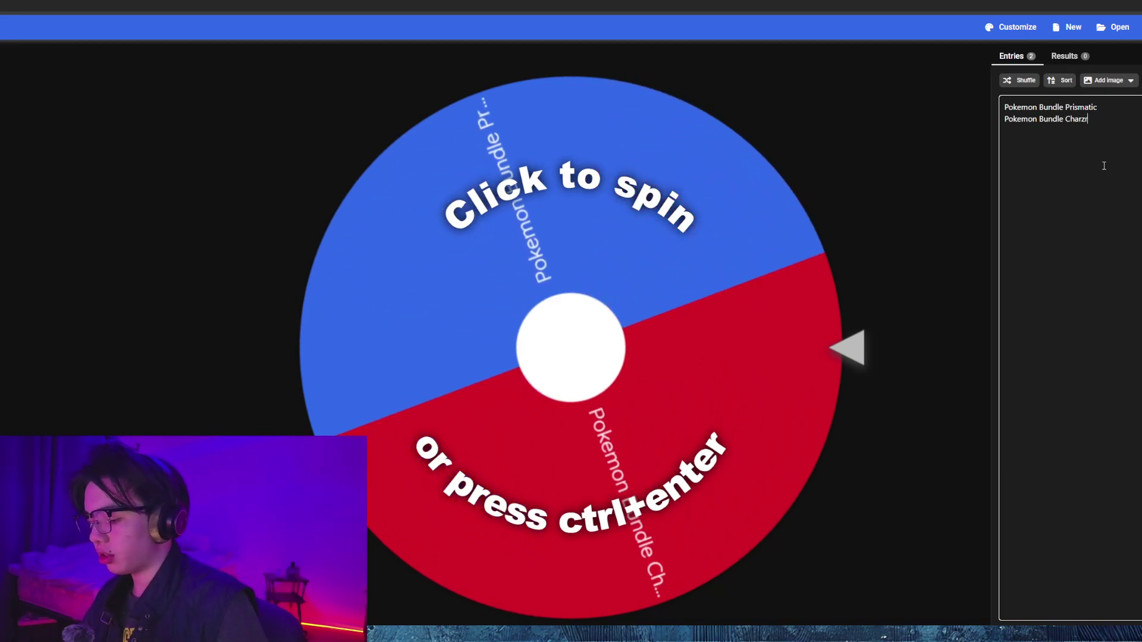
{"action": "type", "text": "d"}
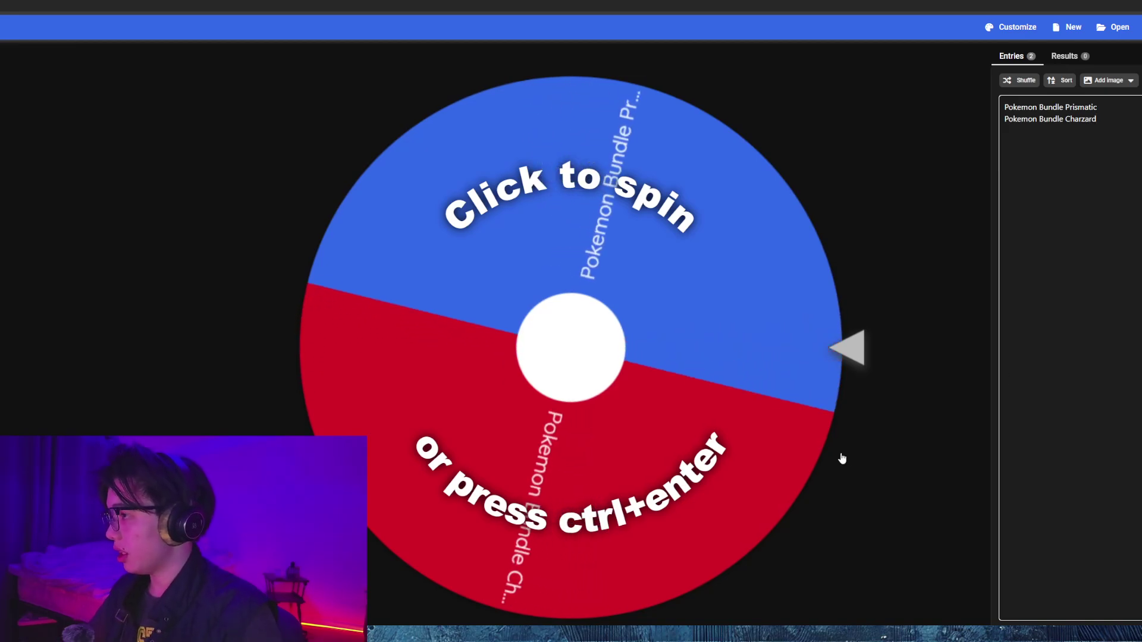
- Spin the wheel and insert a "+" after the "C" in the second entry
{"action": "left_click", "coordinate": [606, 166]}
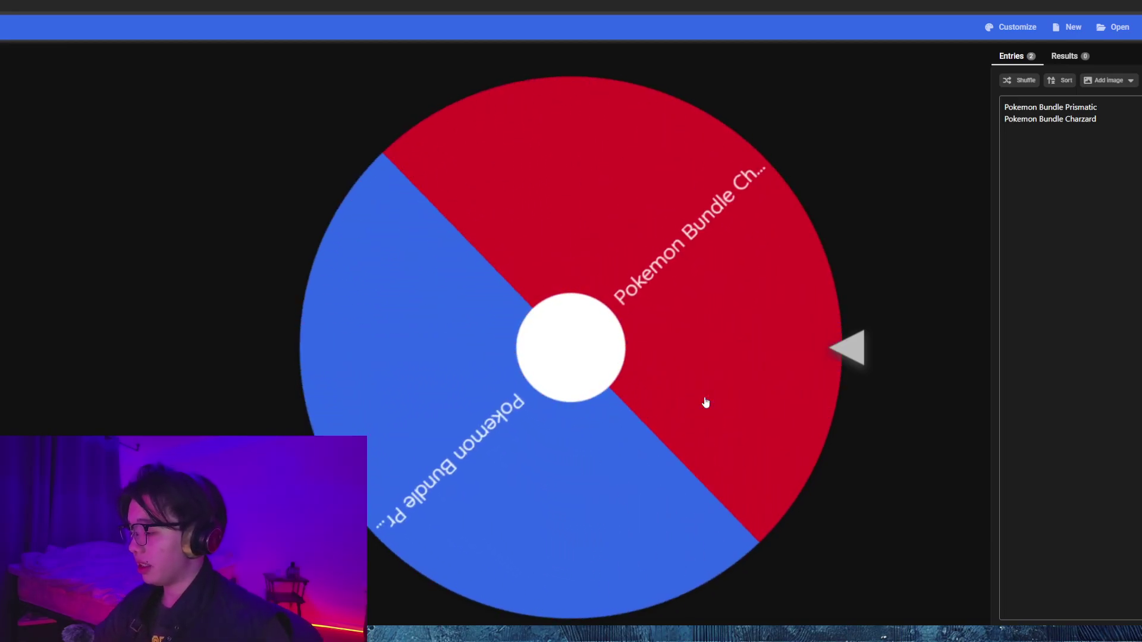
{"action": "type", "text": "+"}
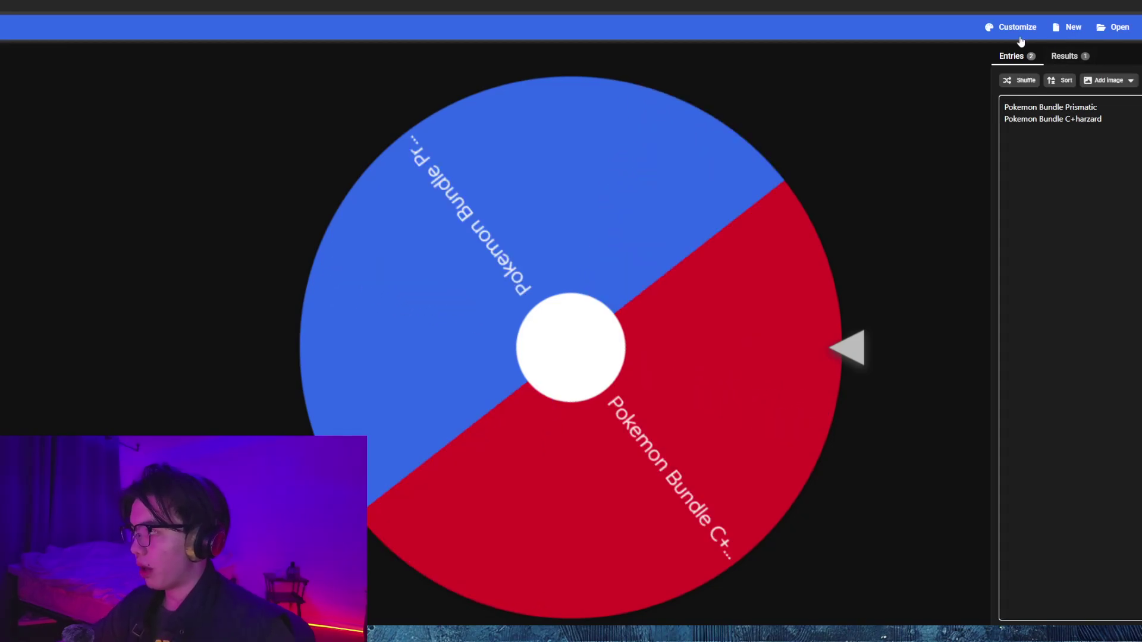
- Examine the sound effects and music categories offered for playing during a wheel spin
{"action": "left_click", "coordinate": [1013, 27]}
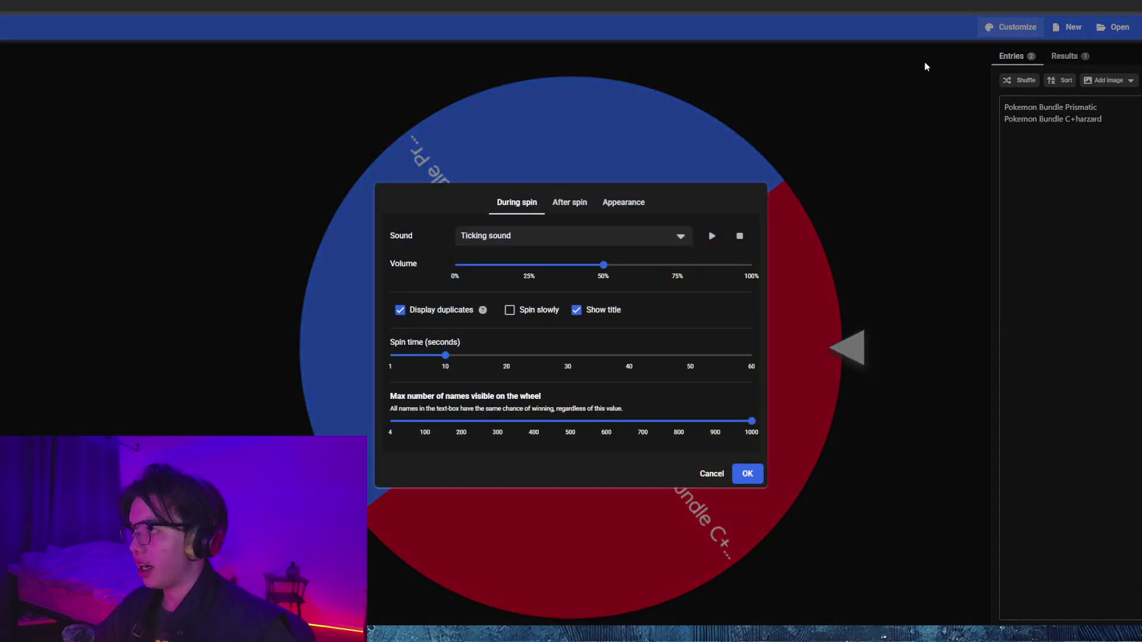
{"action": "left_click", "coordinate": [469, 237]}
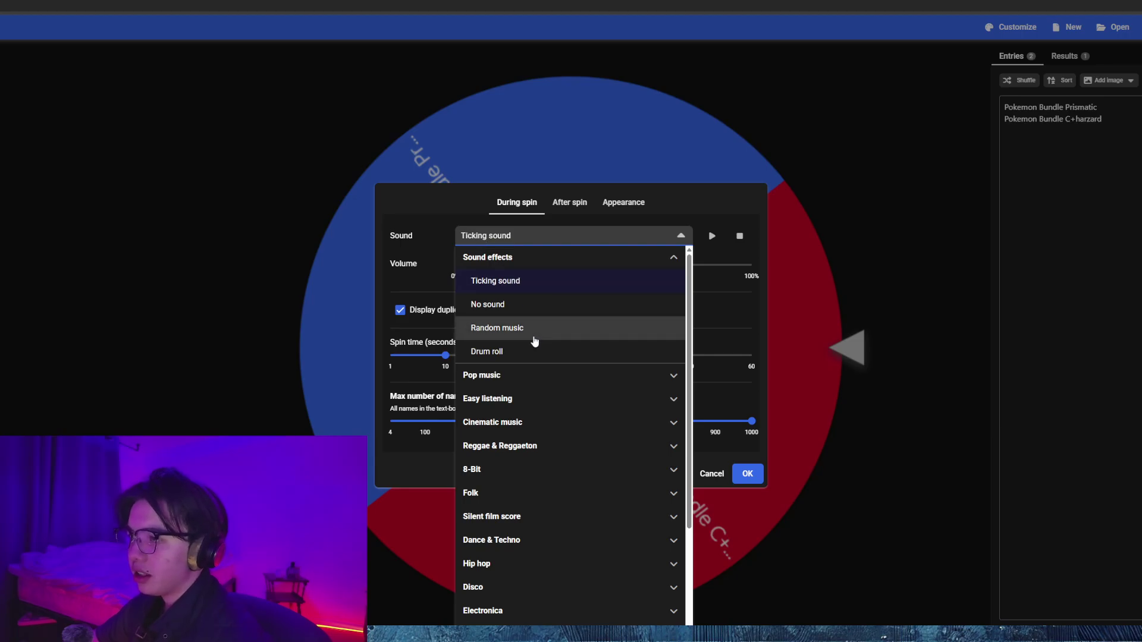
{"action": "scroll", "coordinate": [528, 313], "scroll_direction": "down", "scroll_amount": 2}
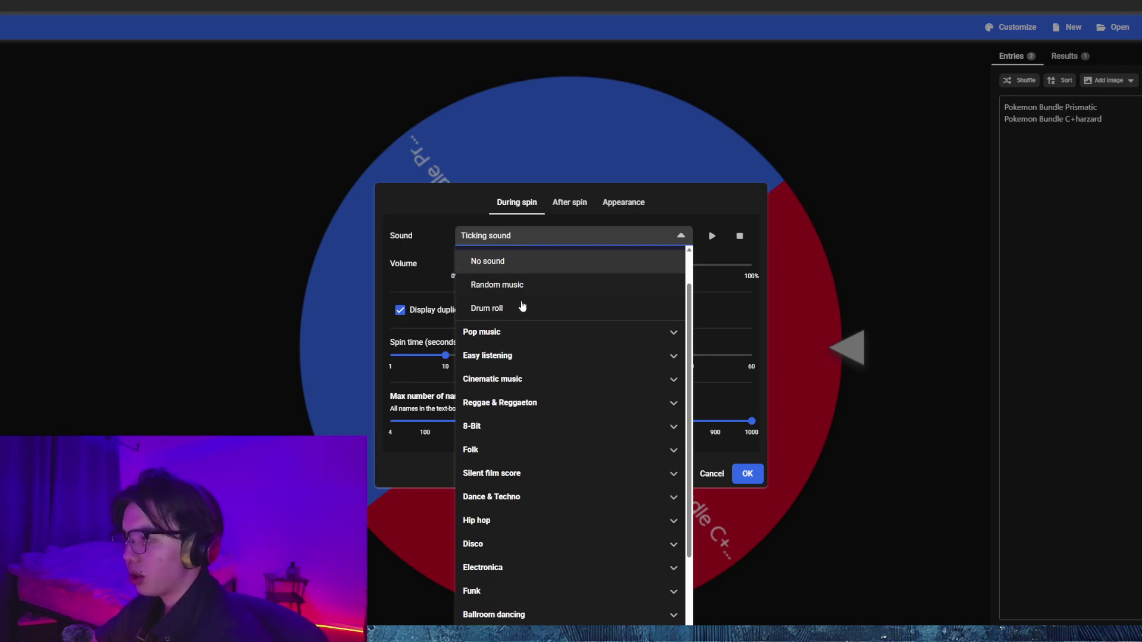
{"action": "scroll", "coordinate": [569, 485], "scroll_direction": "up", "scroll_amount": 2}
{"action": "scroll", "coordinate": [569, 485], "scroll_direction": "down", "scroll_amount": 3}
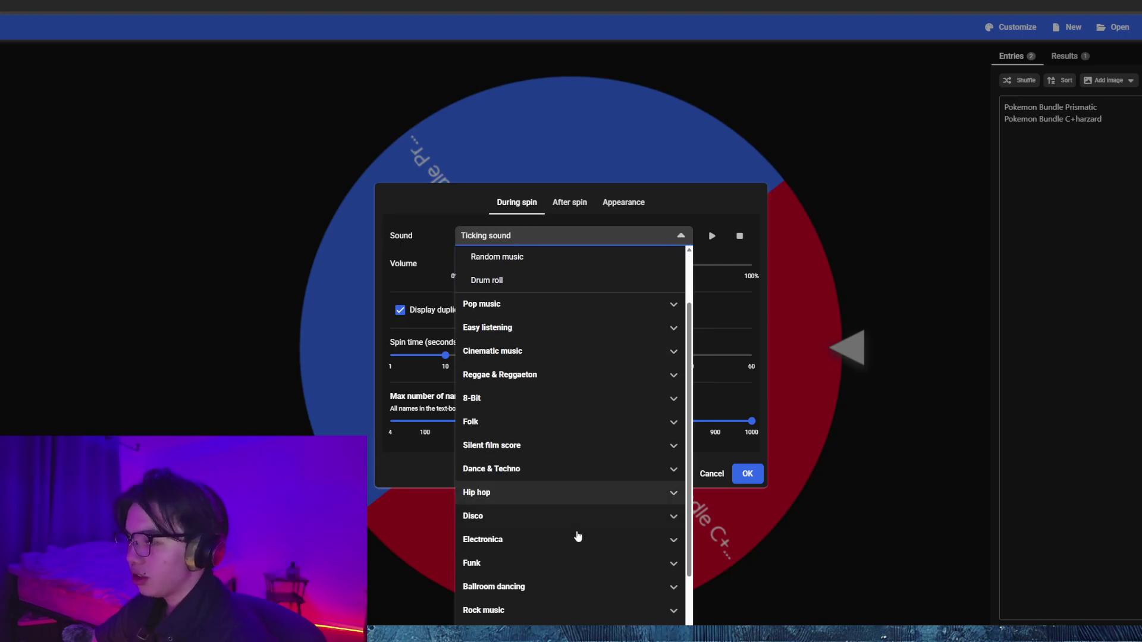
{"action": "left_click", "coordinate": [699, 196]}
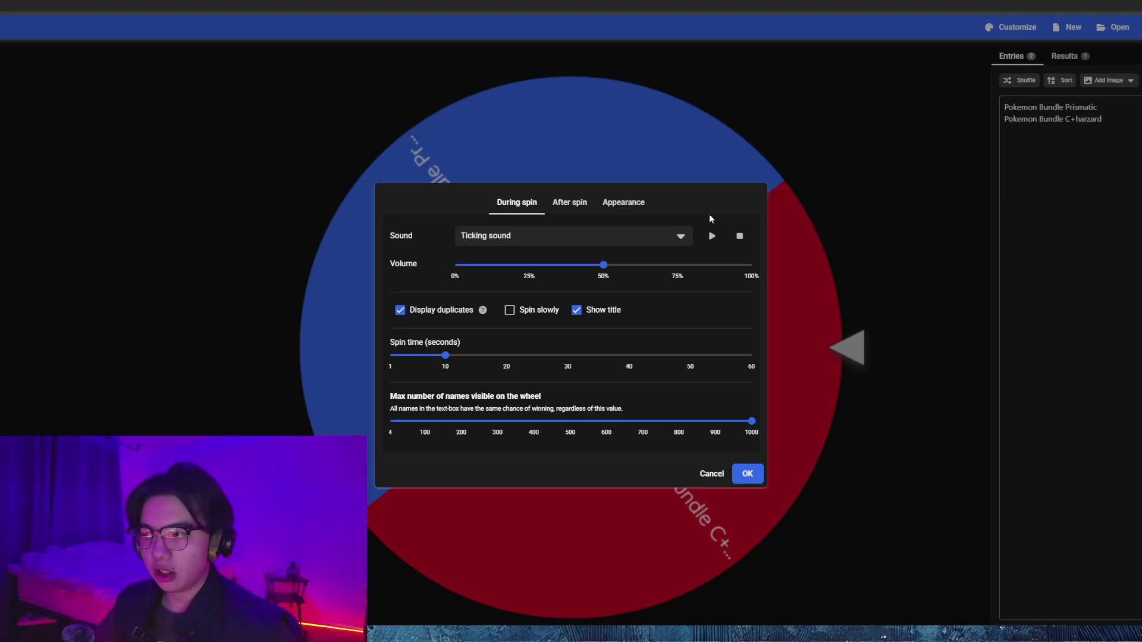
- Shorten the wheel's spin time to about 4 seconds and review the note about the maximum number of visible names
{"action": "left_click", "coordinate": [443, 356]}
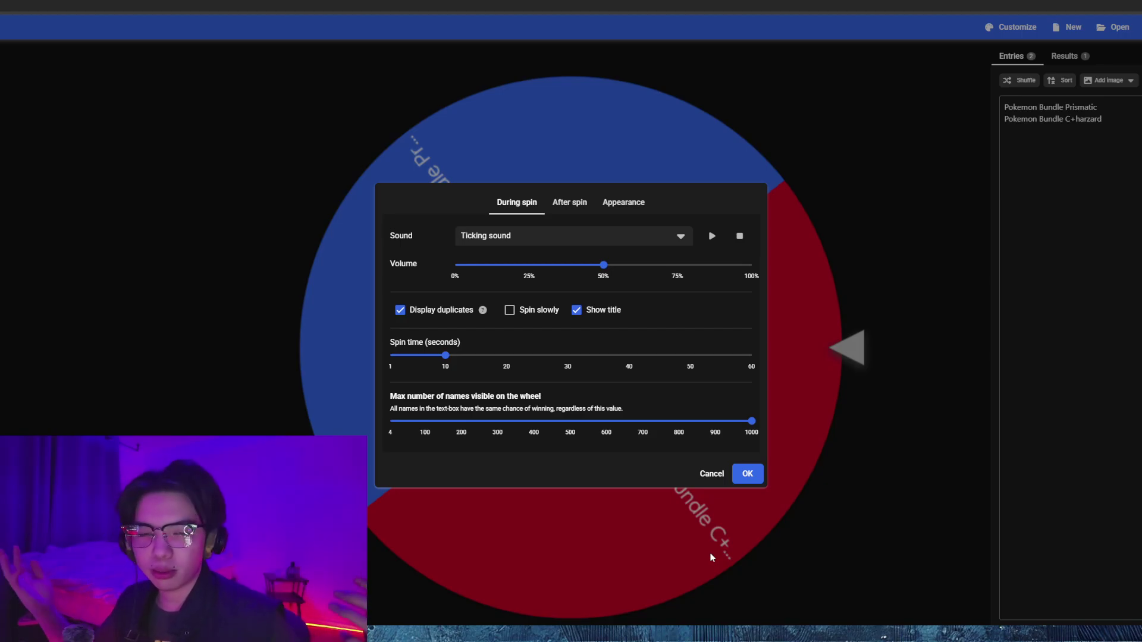
{"action": "left_click_drag", "start_coordinate": [445, 355], "coordinate": [408, 356]}
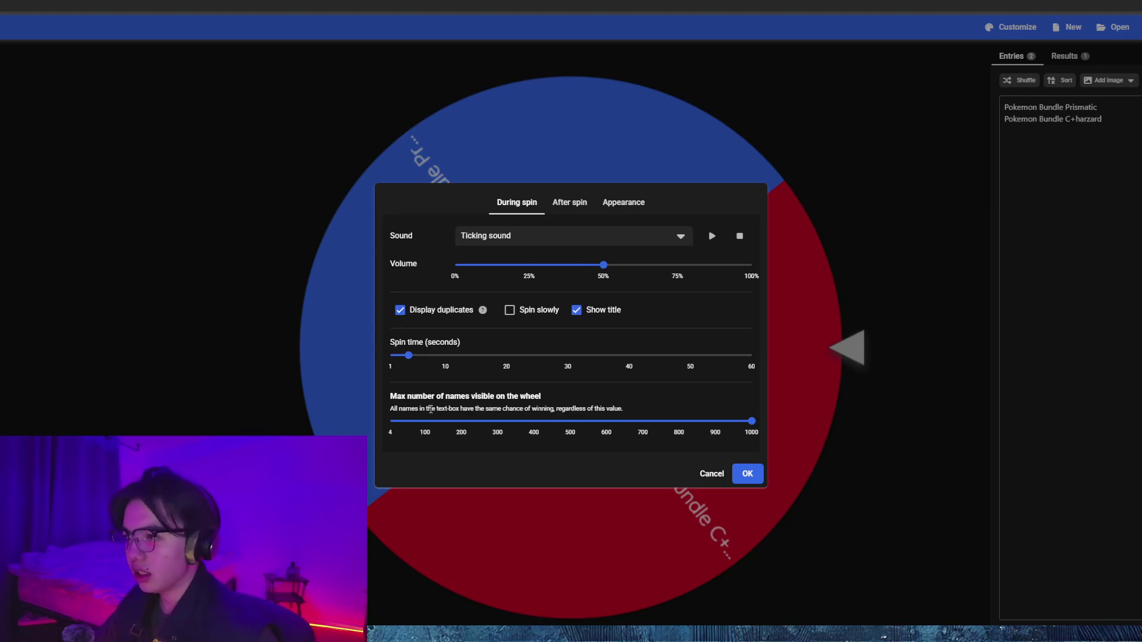
{"action": "left_click_drag", "start_coordinate": [459, 408], "coordinate": [633, 414]}
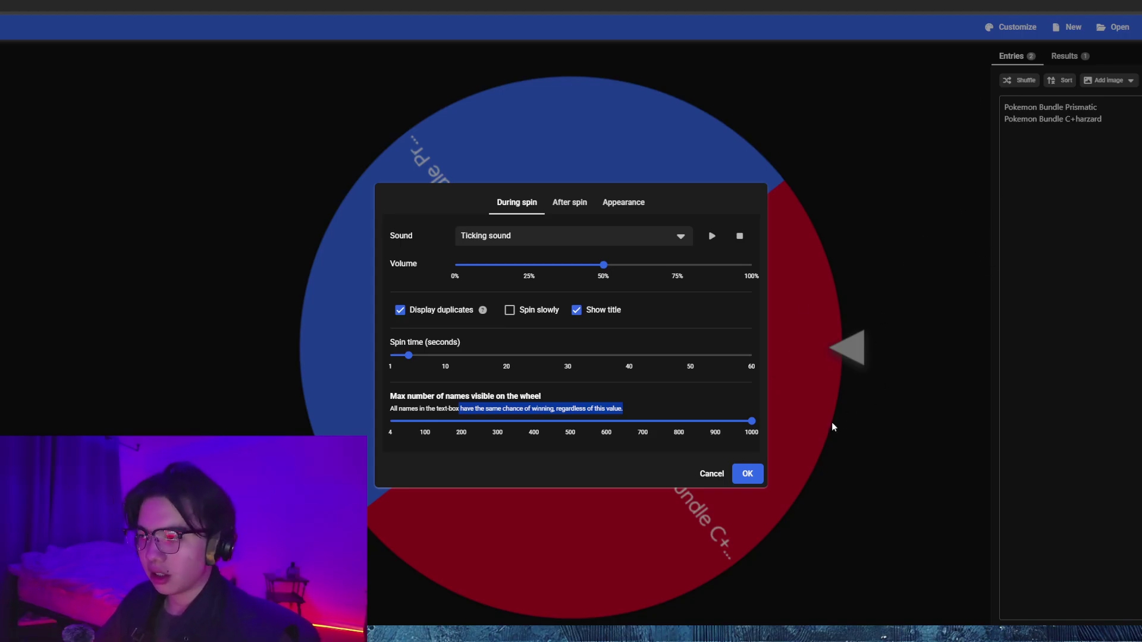
- Set the popup message shown after a spin to "Won the Pokemon Giveaway"
{"action": "left_click", "coordinate": [575, 202]}
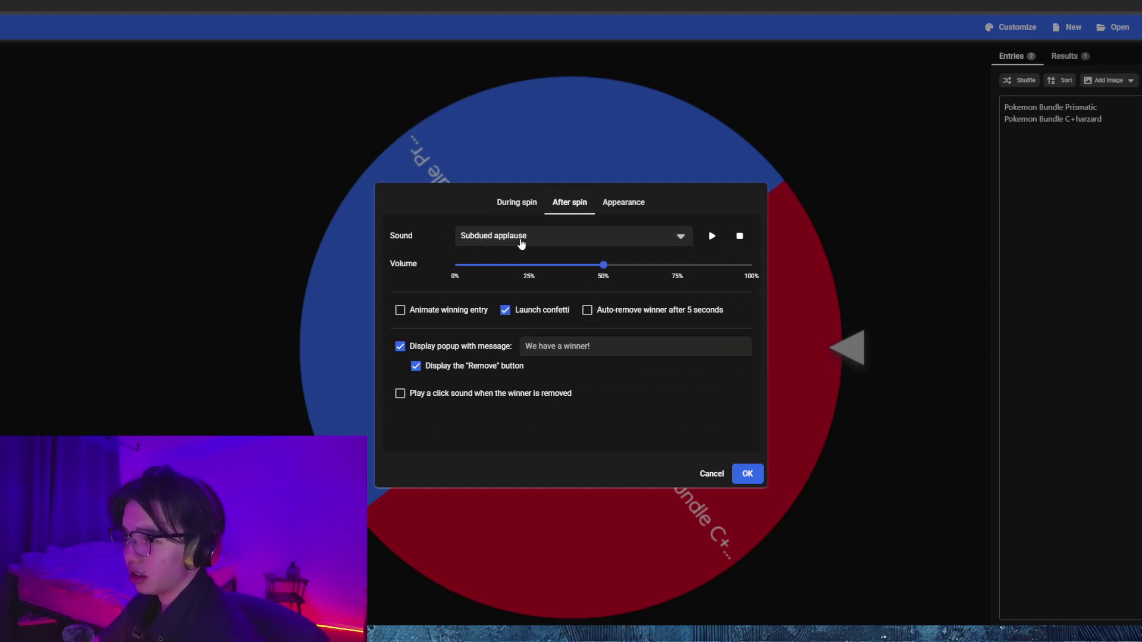
{"action": "mouse_move", "coordinate": [570, 260]}
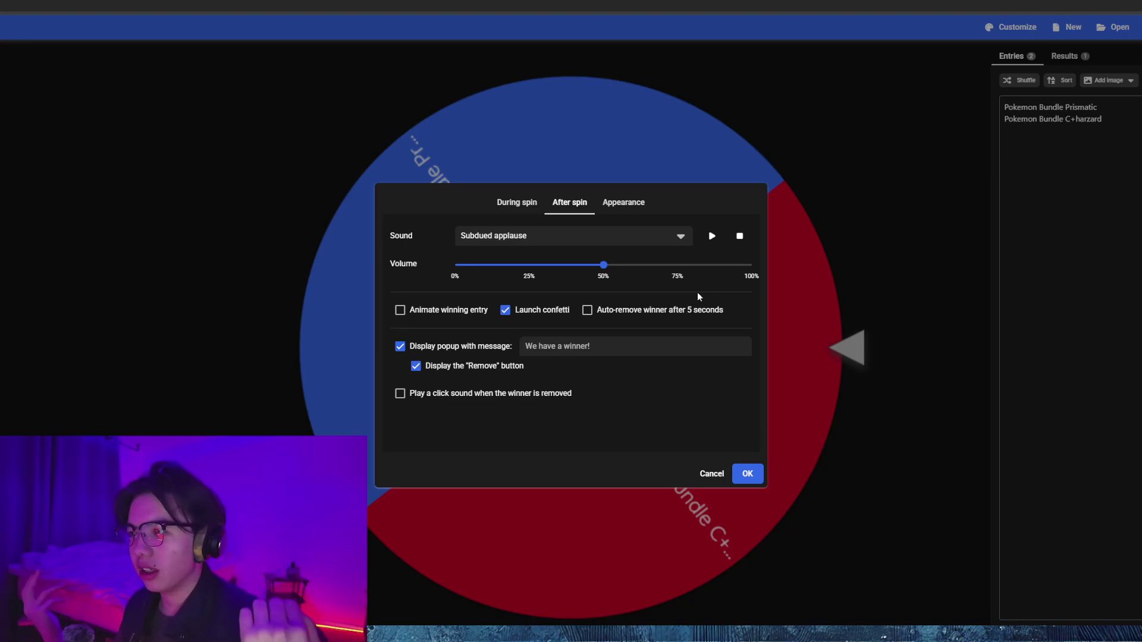
{"action": "left_click", "coordinate": [587, 349]}
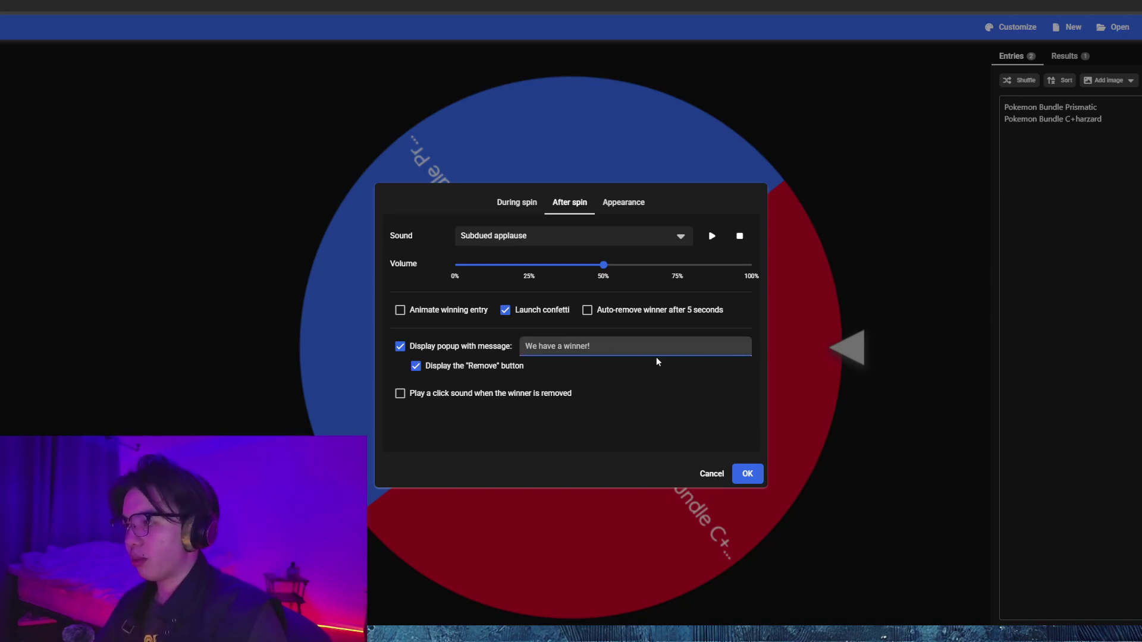
{"action": "type", "text": "Won"}
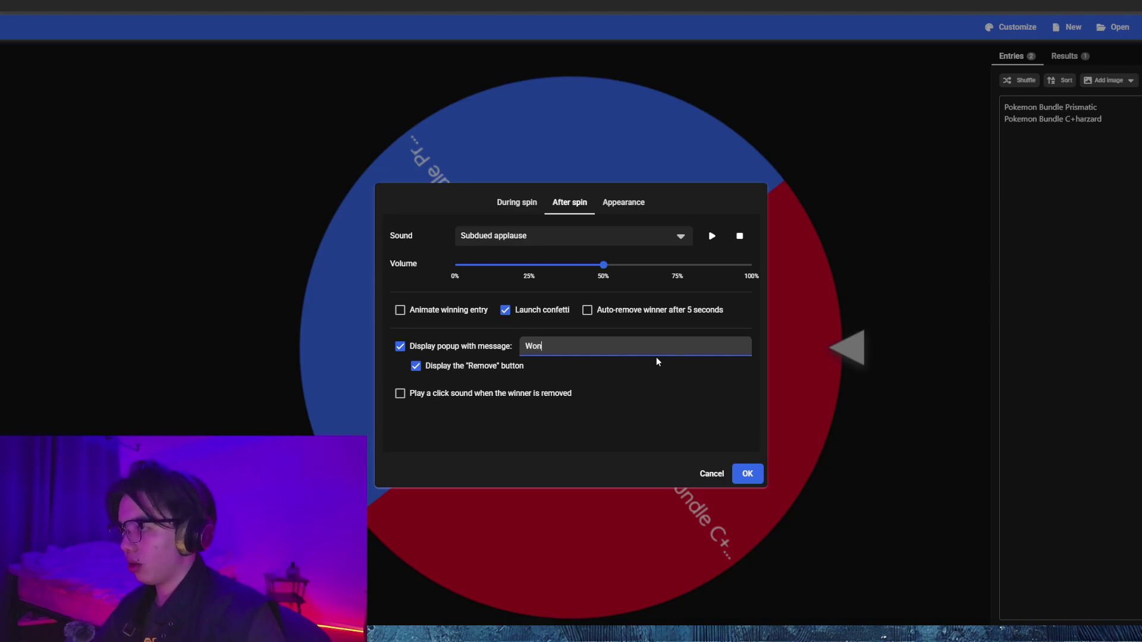
{"action": "type", "text": " the Pokemon Giveawya"}
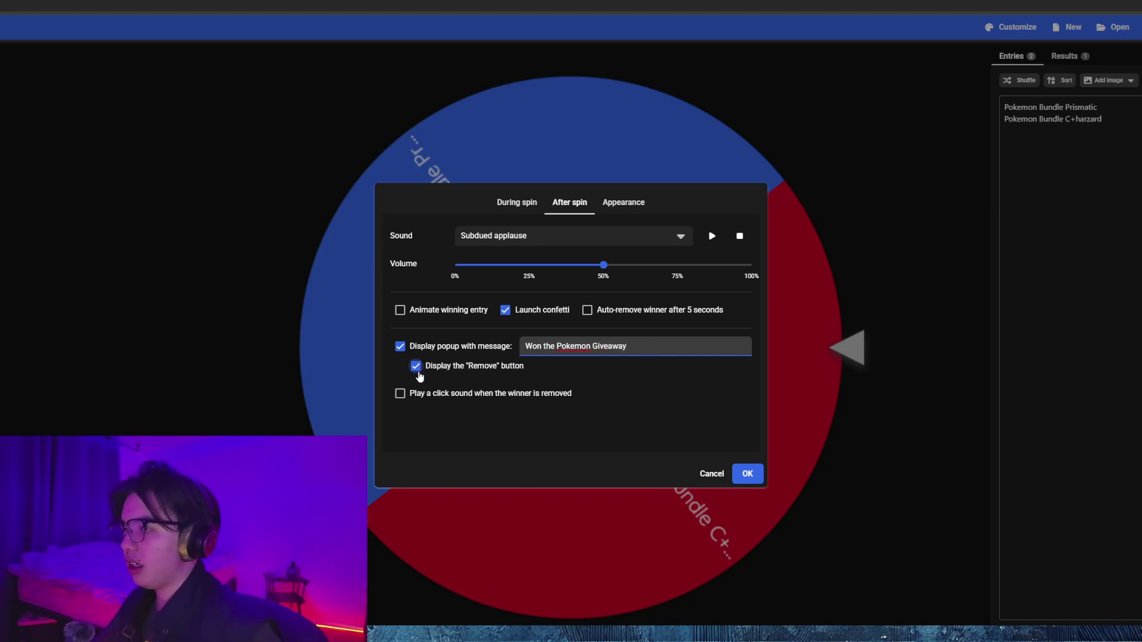
- Try the Antarctica evening theme, switch the wheel to the blue-violet sunset theme, and save the customization
{"action": "left_click", "coordinate": [634, 215]}
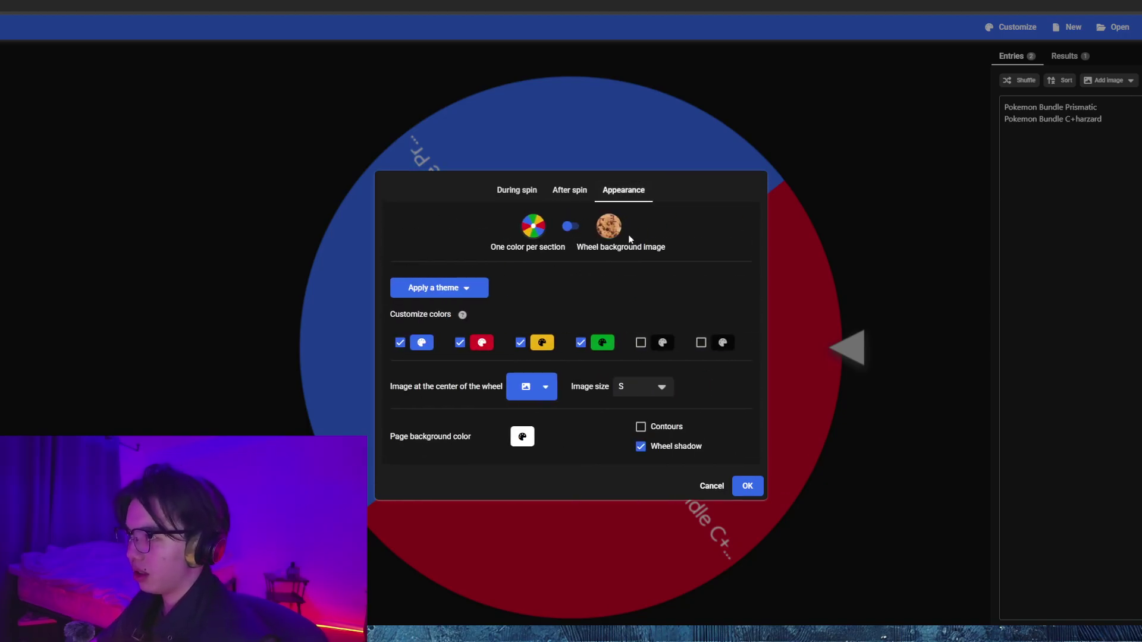
{"action": "left_click", "coordinate": [569, 227]}
{"action": "left_click", "coordinate": [571, 239]}
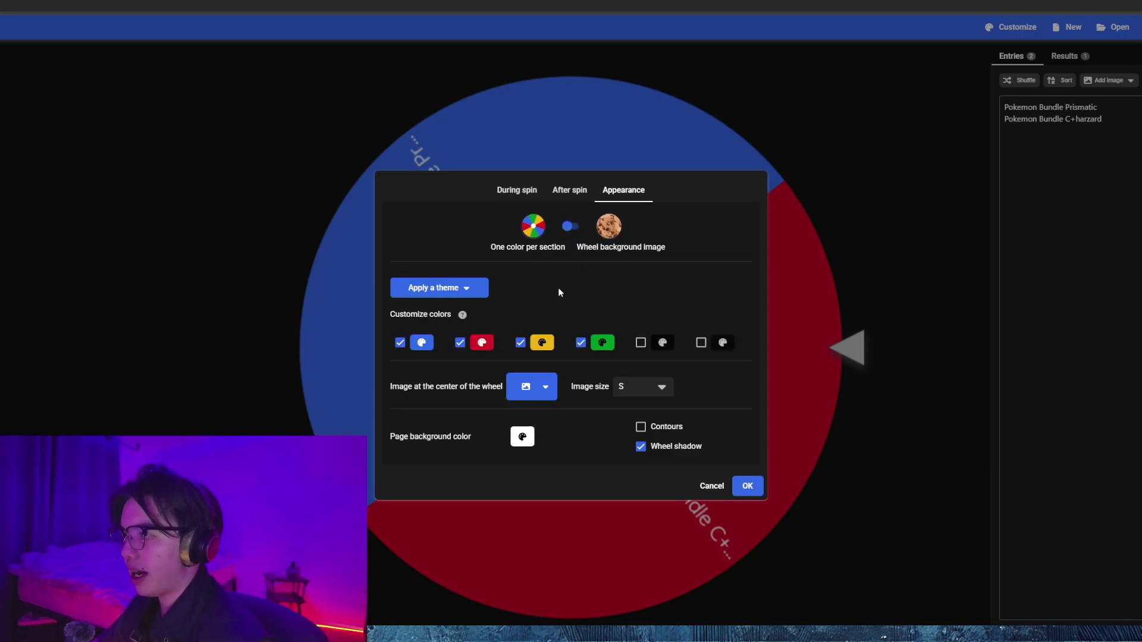
{"action": "left_click", "coordinate": [461, 287]}
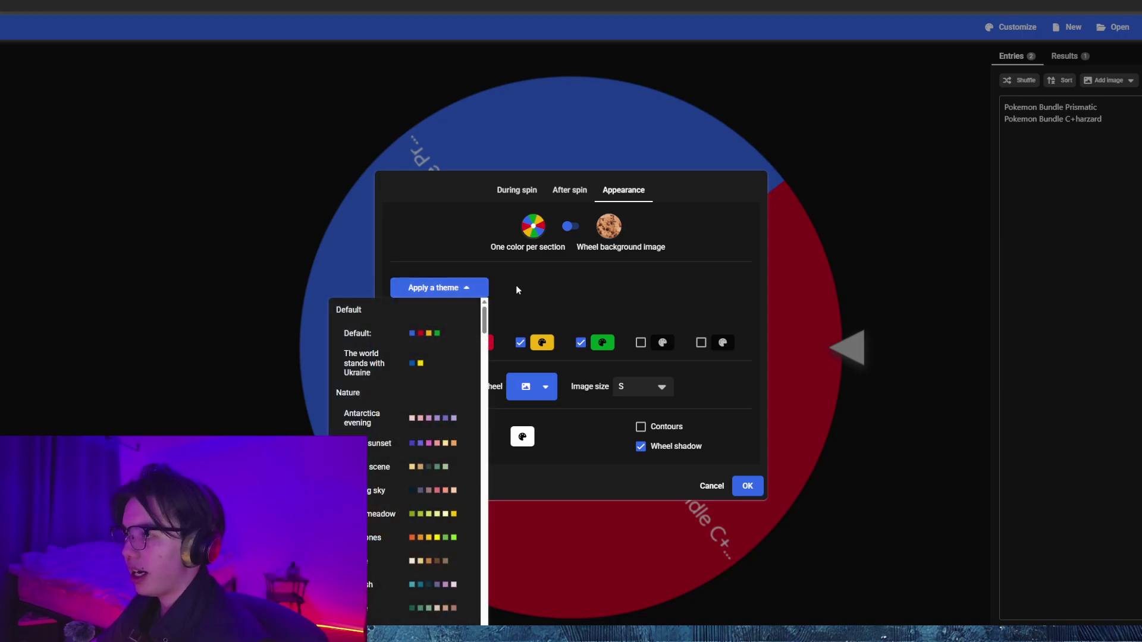
{"action": "left_click", "coordinate": [365, 418]}
{"action": "left_click", "coordinate": [473, 289]}
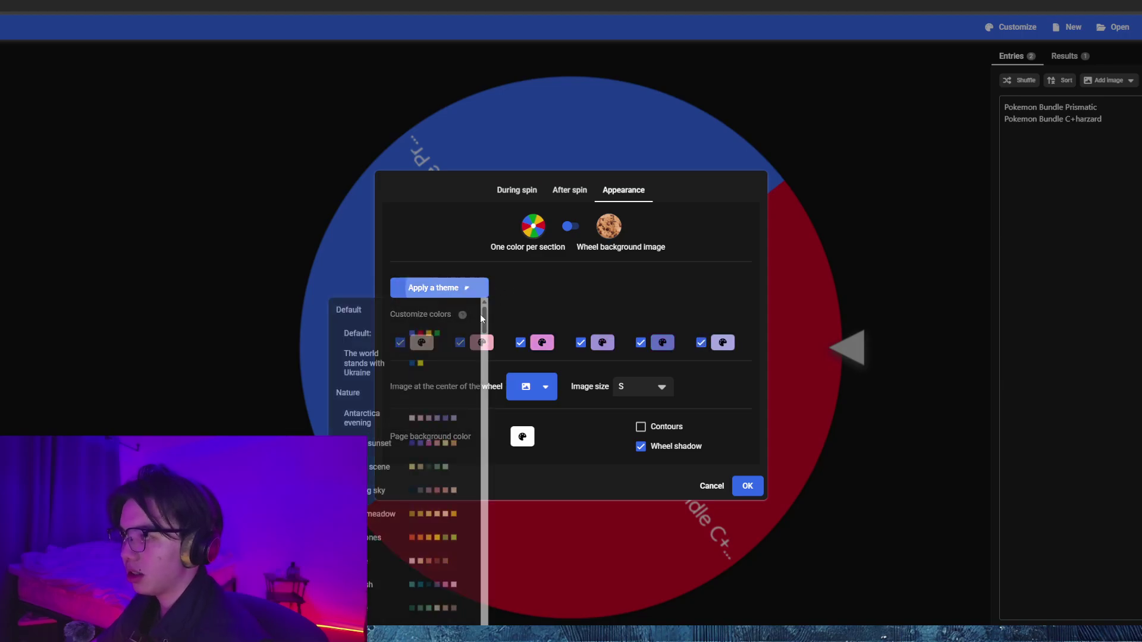
{"action": "left_click", "coordinate": [747, 486]}
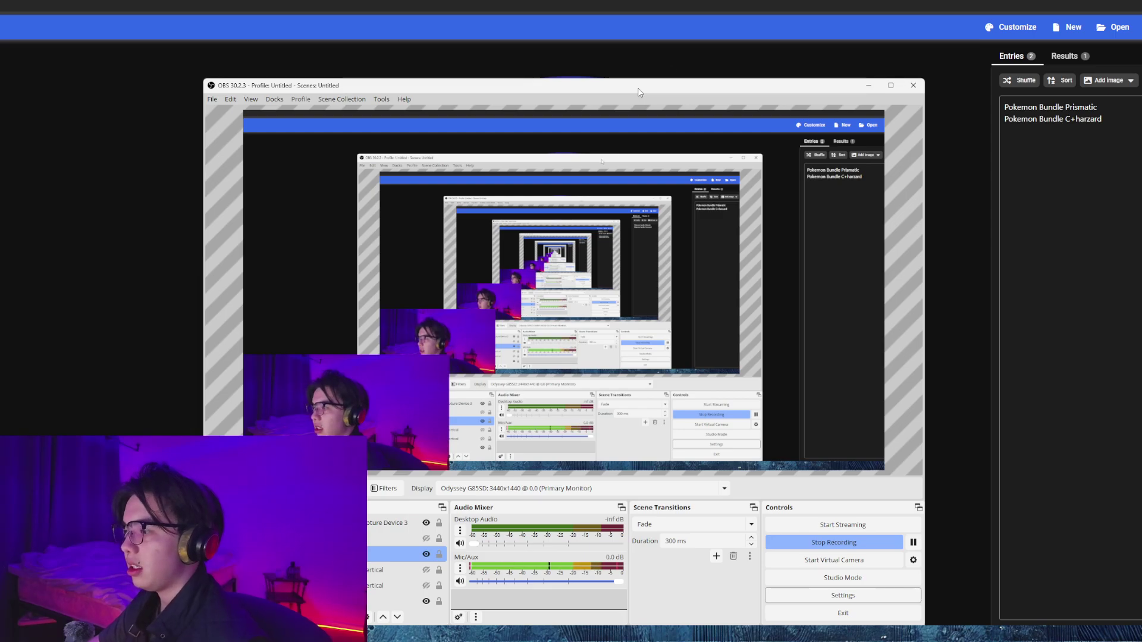
- Reposition the OBS window over the wheel page and return to OBS after viewing the recolored wheel
{"action": "left_click_drag", "start_coordinate": [638, 92], "coordinate": [605, 72]}
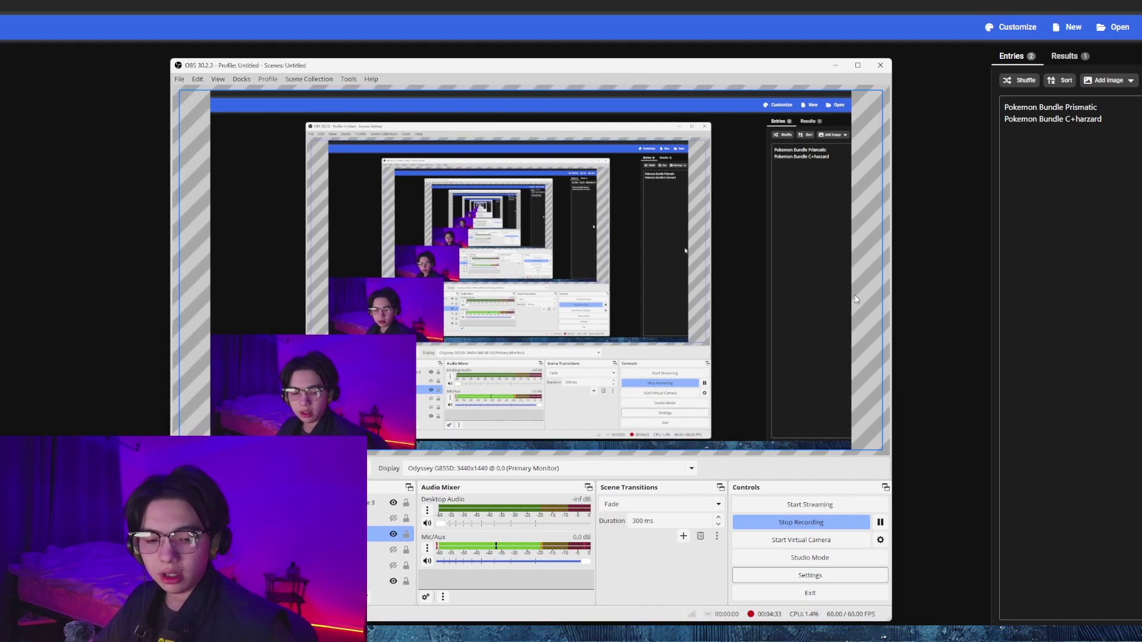
{"action": "left_click", "coordinate": [919, 358]}
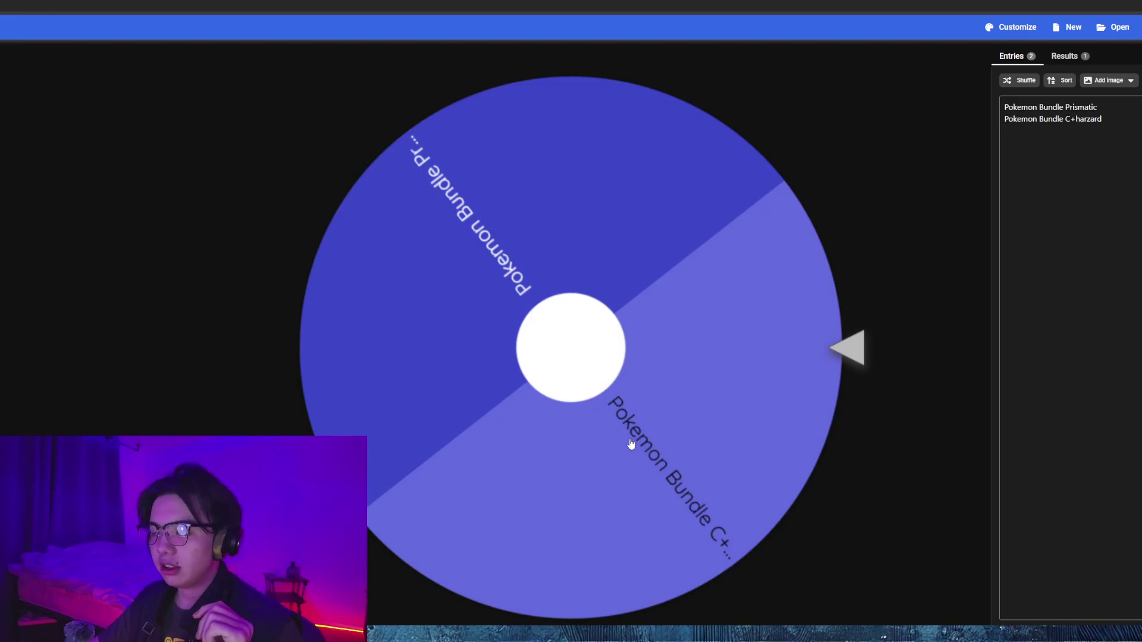
{"action": "key", "text": "alt+Tab"}
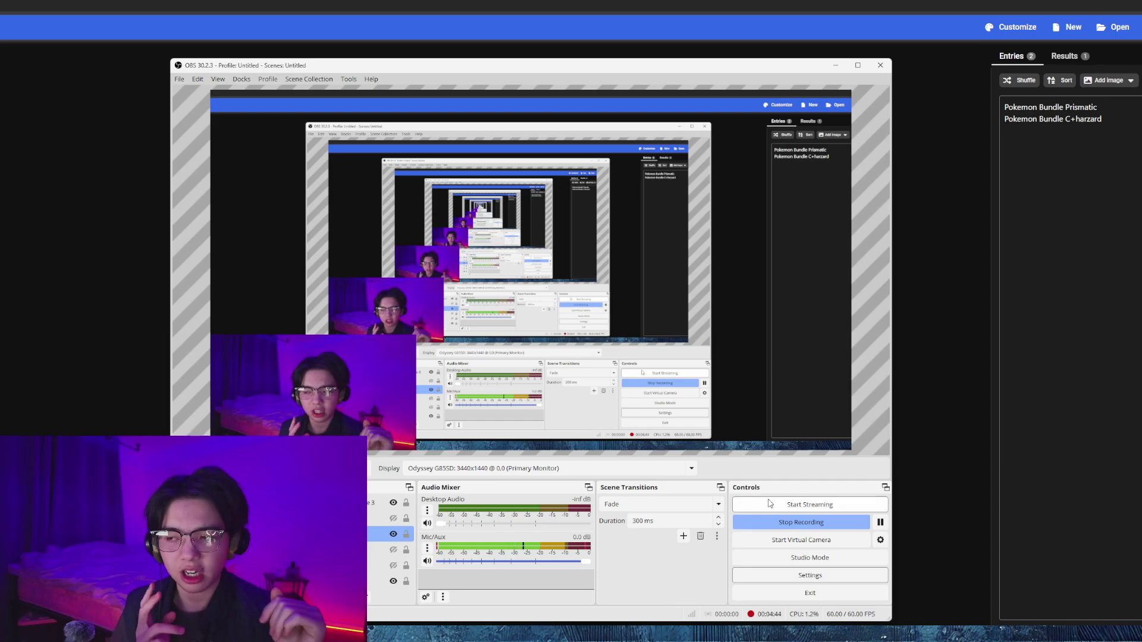
{"action": "left_click", "coordinate": [286, 404]}
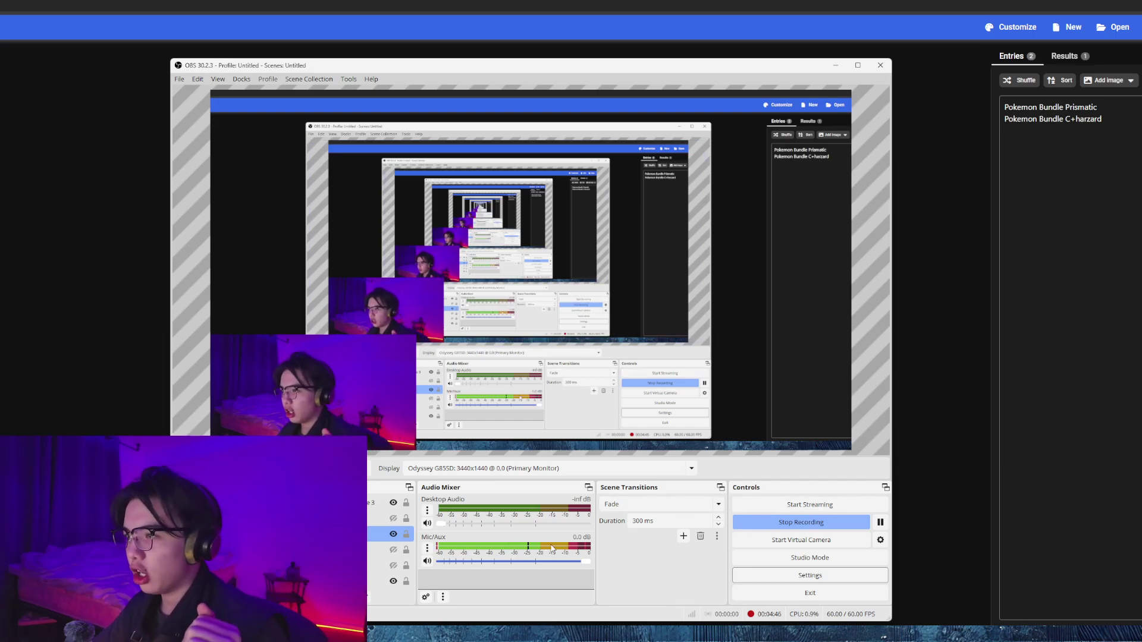
- Move the webcam overlay to the canvas's upper-right corner and add a new browser source showing the wheelofnames.com "triviaa" wheel
{"action": "left_click", "coordinate": [286, 404]}
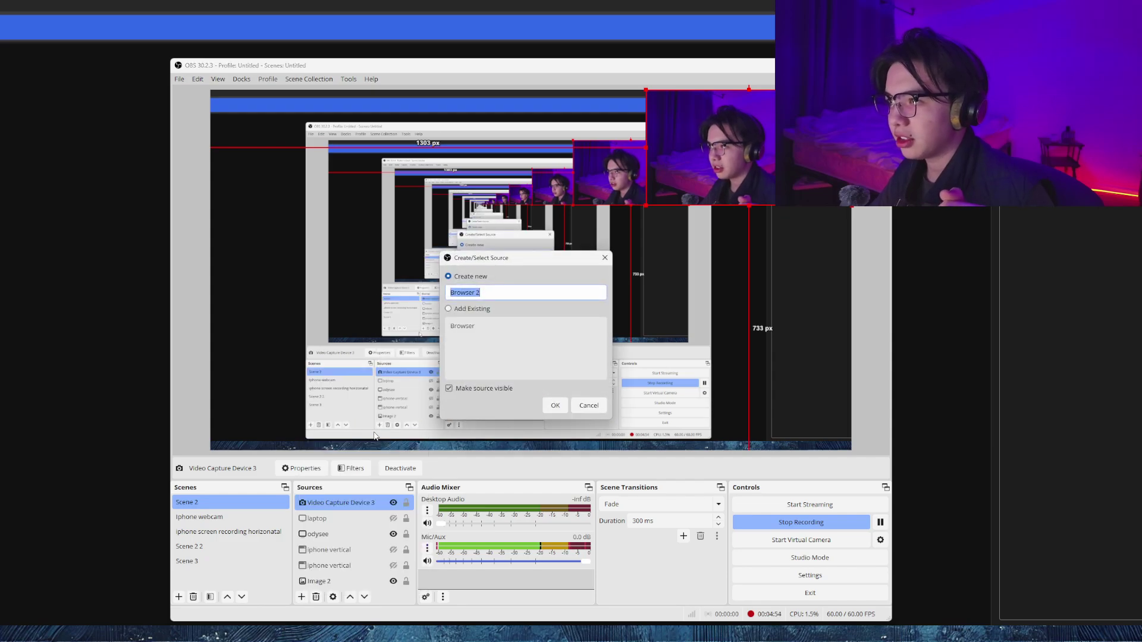
{"action": "left_click", "coordinate": [555, 405]}
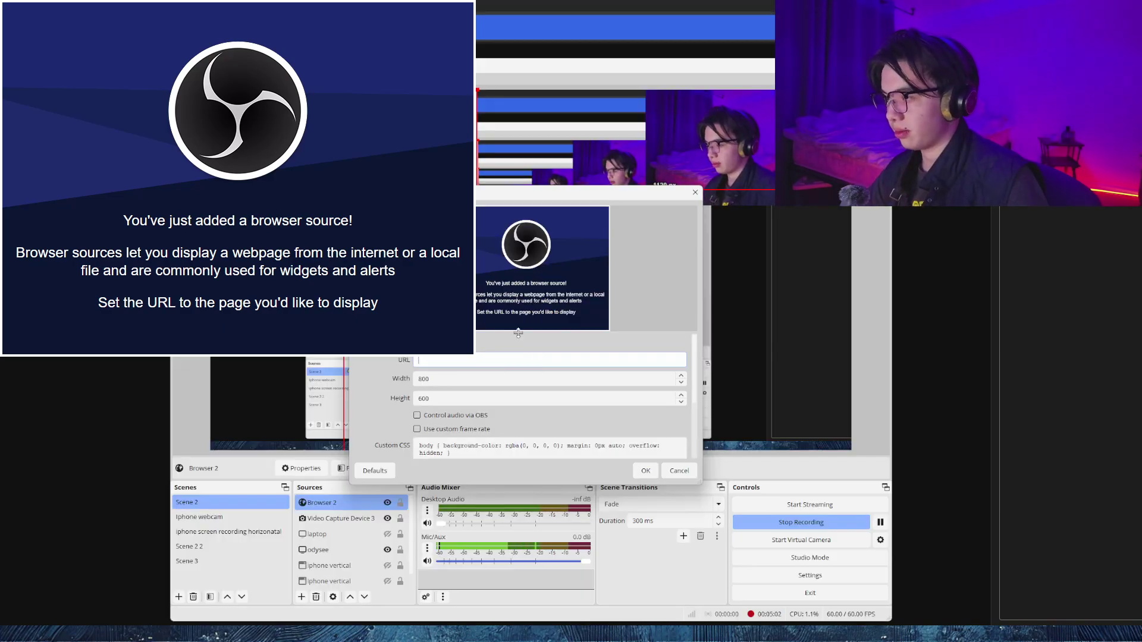
{"action": "left_click", "coordinate": [645, 470]}
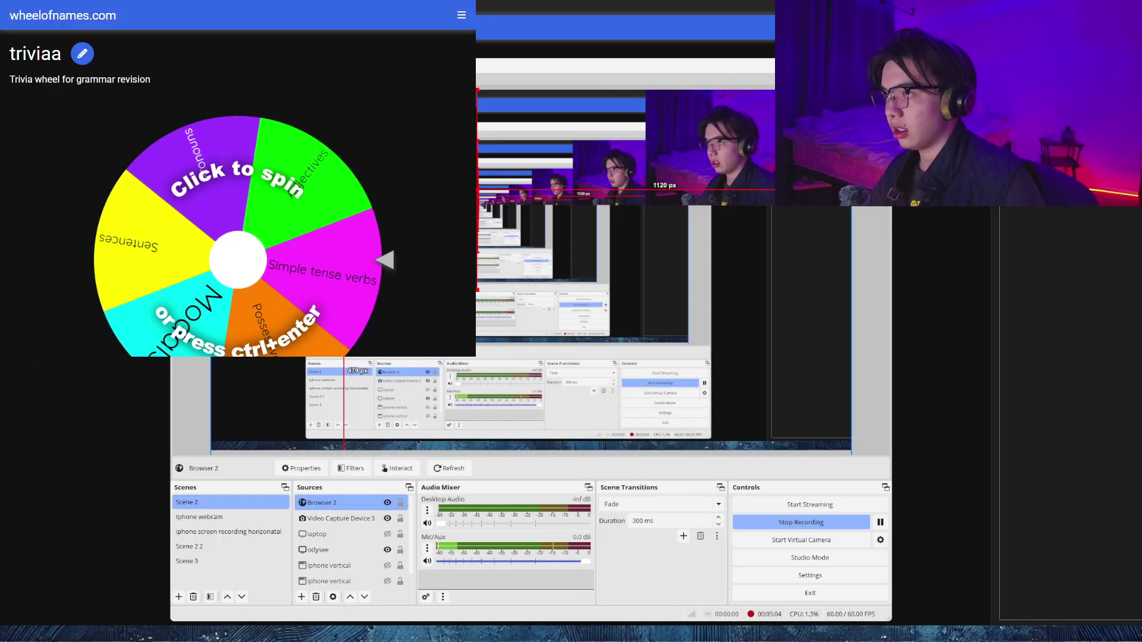
- Place the browser source slightly inward from the canvas's upper-left corner and open its interaction window
{"action": "left_click_drag", "start_coordinate": [413, 236], "coordinate": [336, 216]}
{"action": "left_click_drag", "start_coordinate": [332, 269], "coordinate": [380, 276]}
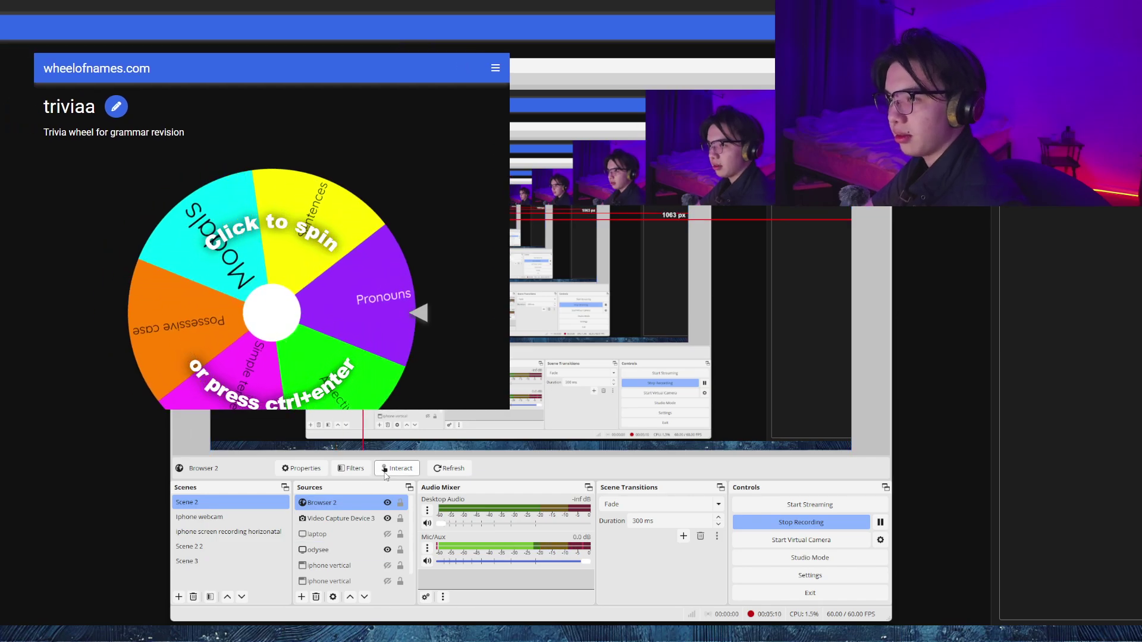
{"action": "left_click", "coordinate": [396, 468]}
{"action": "left_click_drag", "start_coordinate": [416, 195], "coordinate": [336, 134]}
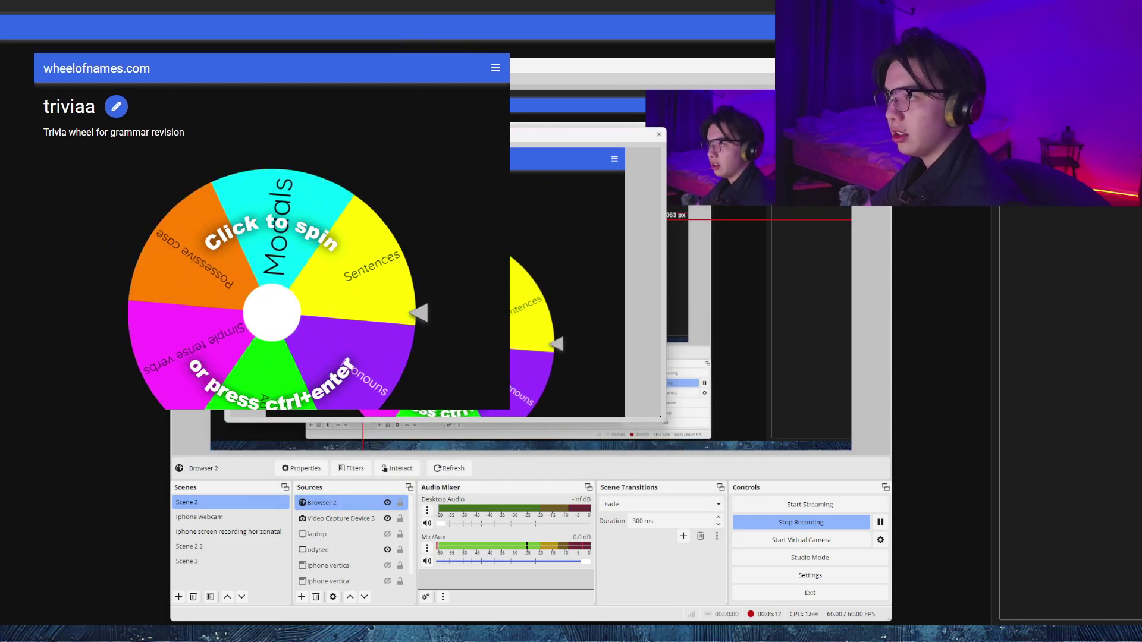
- Look through the wheel page's menu in the interaction window, dismiss it, and enlarge the window
{"action": "left_click", "coordinate": [613, 160]}
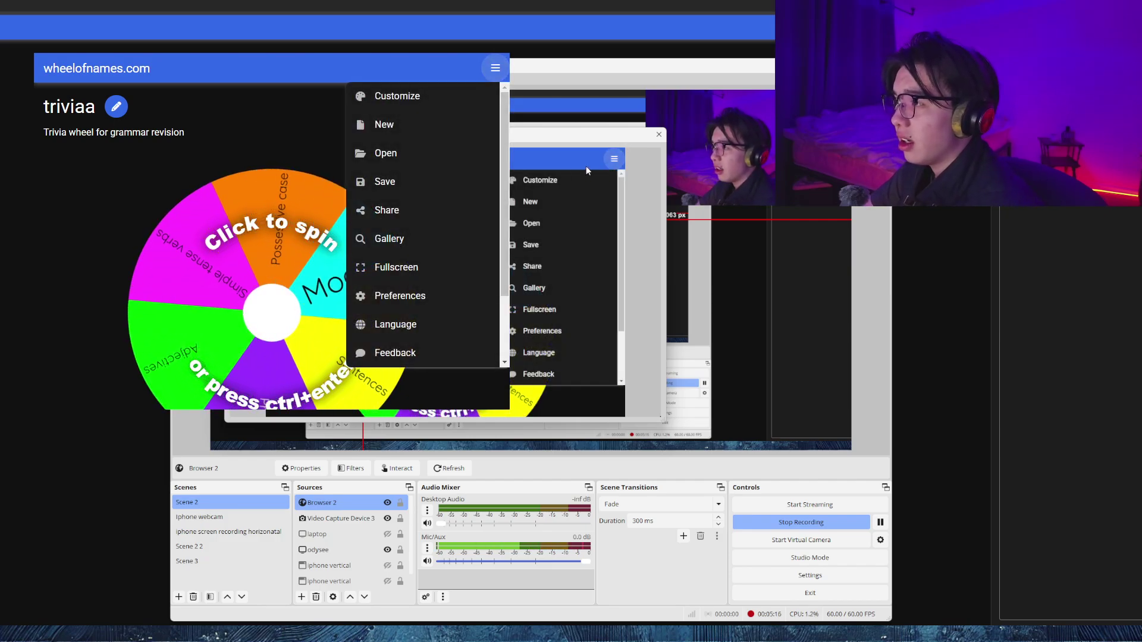
{"action": "left_click", "coordinate": [493, 166]}
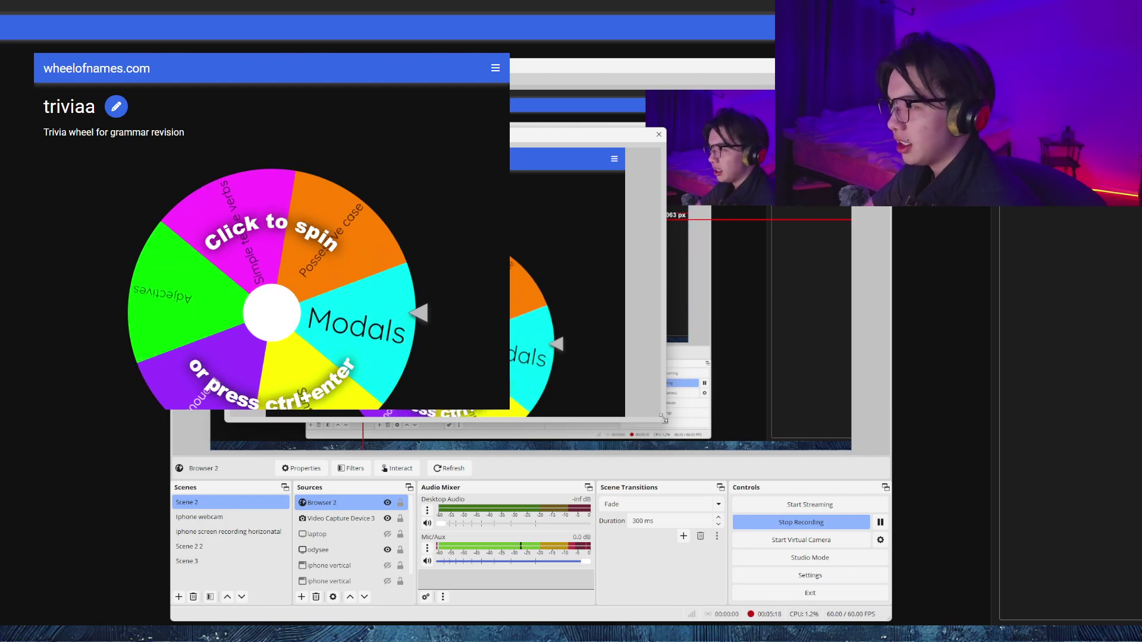
{"action": "left_click_drag", "start_coordinate": [662, 420], "coordinate": [787, 493]}
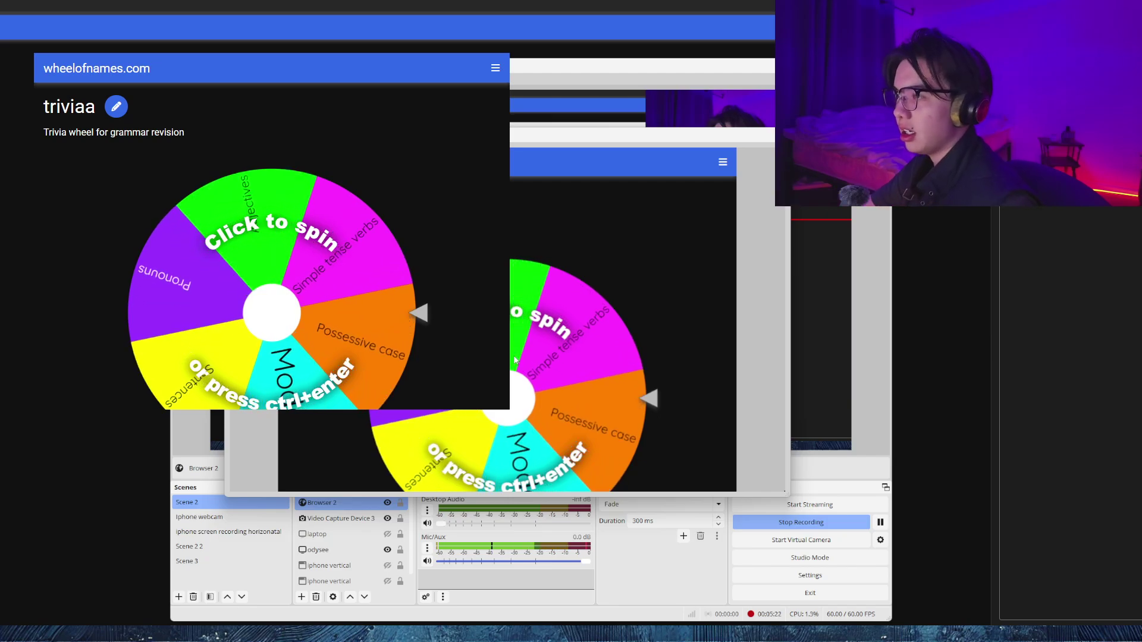
- Test-spin the trivia wheel inside the interaction window without editing its title, dismiss the winner popup, and close the window
{"action": "left_click", "coordinate": [572, 401]}
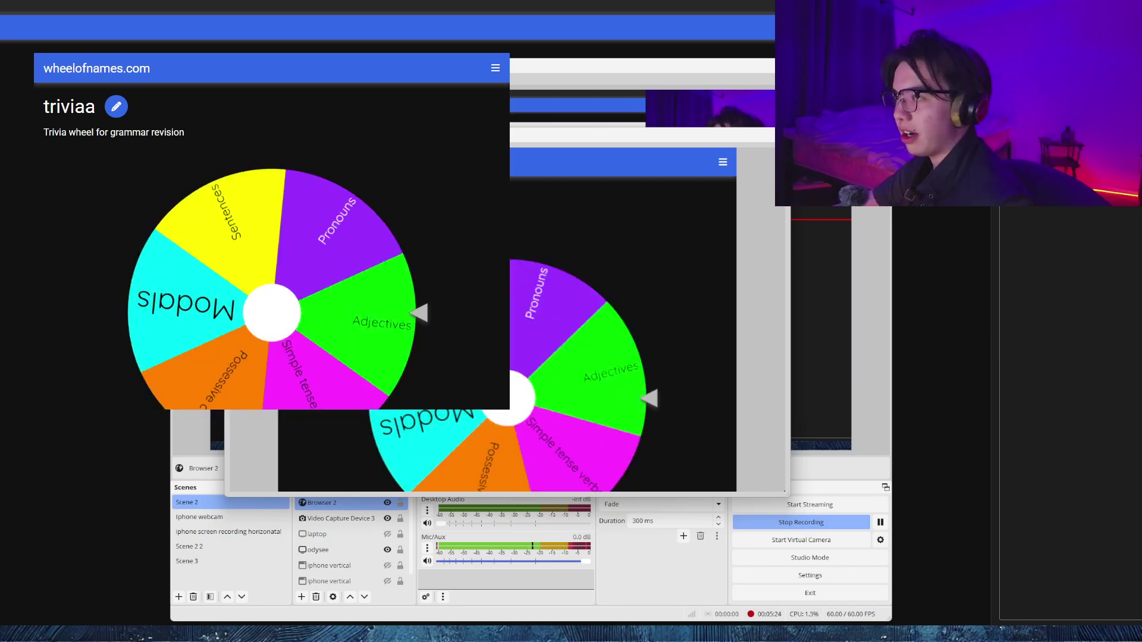
{"action": "left_click", "coordinate": [116, 106]}
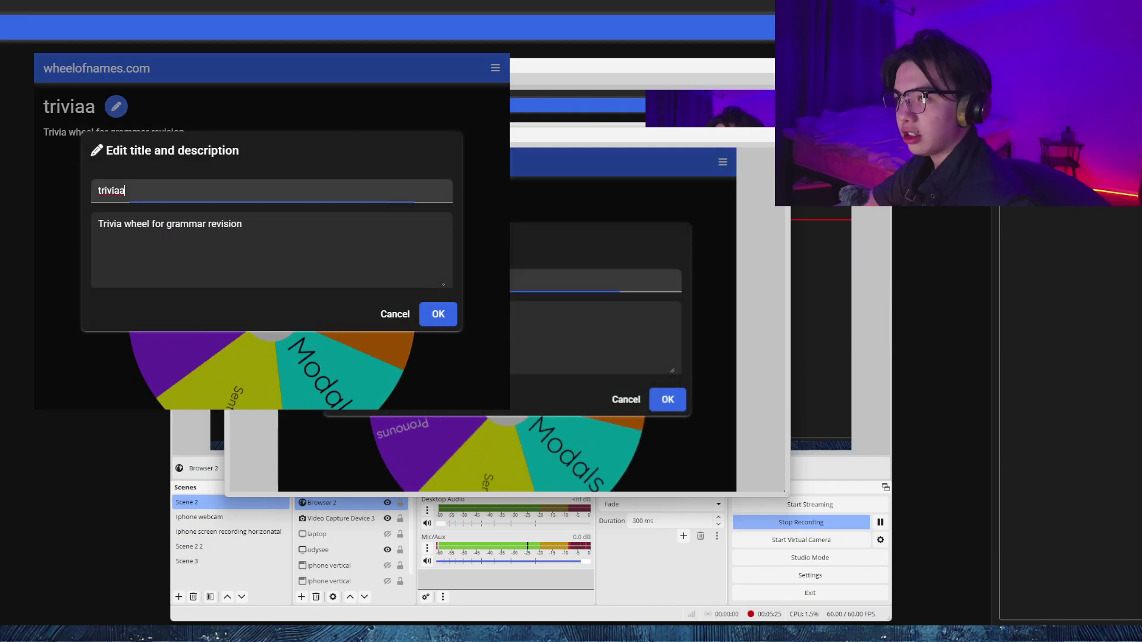
{"action": "left_click", "coordinate": [616, 400]}
{"action": "left_click", "coordinate": [617, 400]}
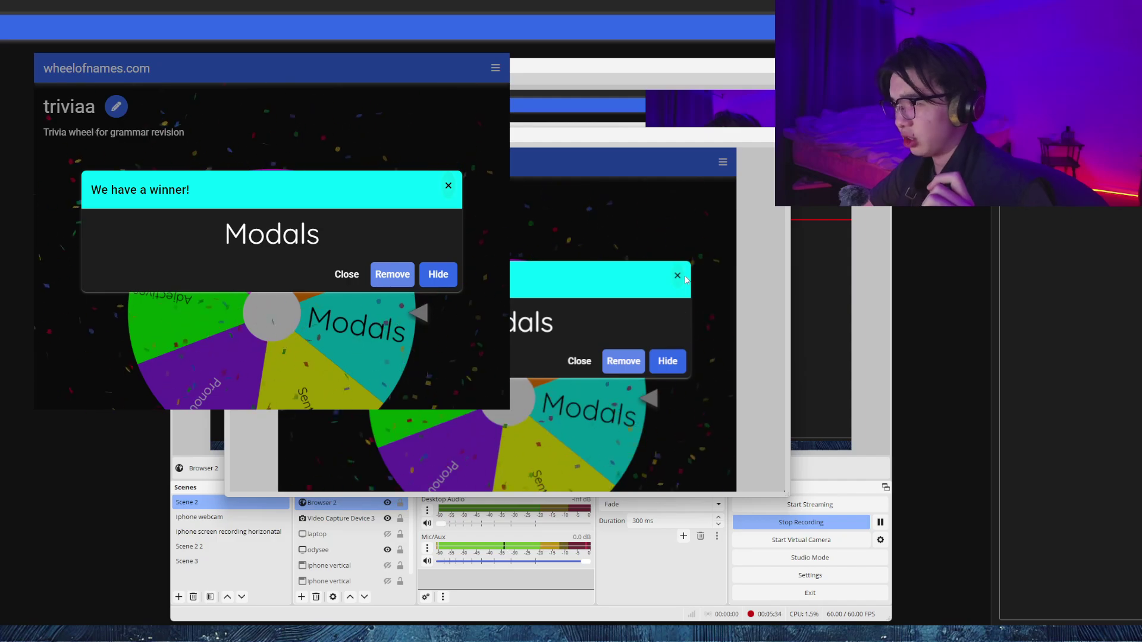
{"action": "left_click", "coordinate": [682, 277]}
{"action": "left_click", "coordinate": [778, 135]}
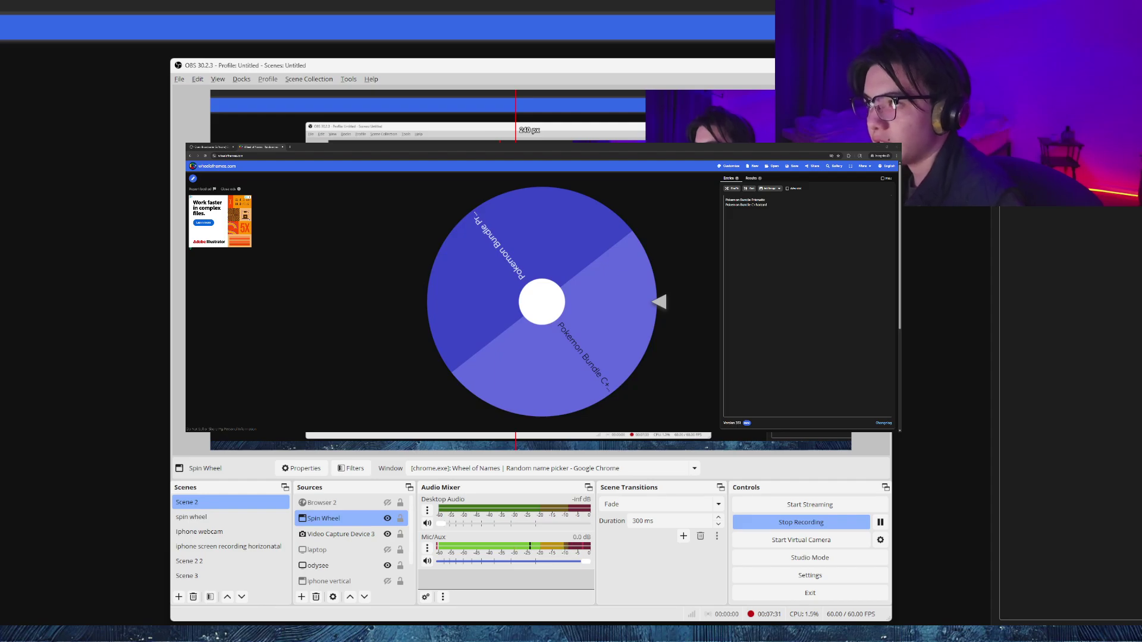
- Crop the sides of the Spin Wheel window capture down to the wheel and place it small in the canvas's lower-left corner
{"action": "left_click_drag", "start_coordinate": [261, 265], "coordinate": [356, 300]}
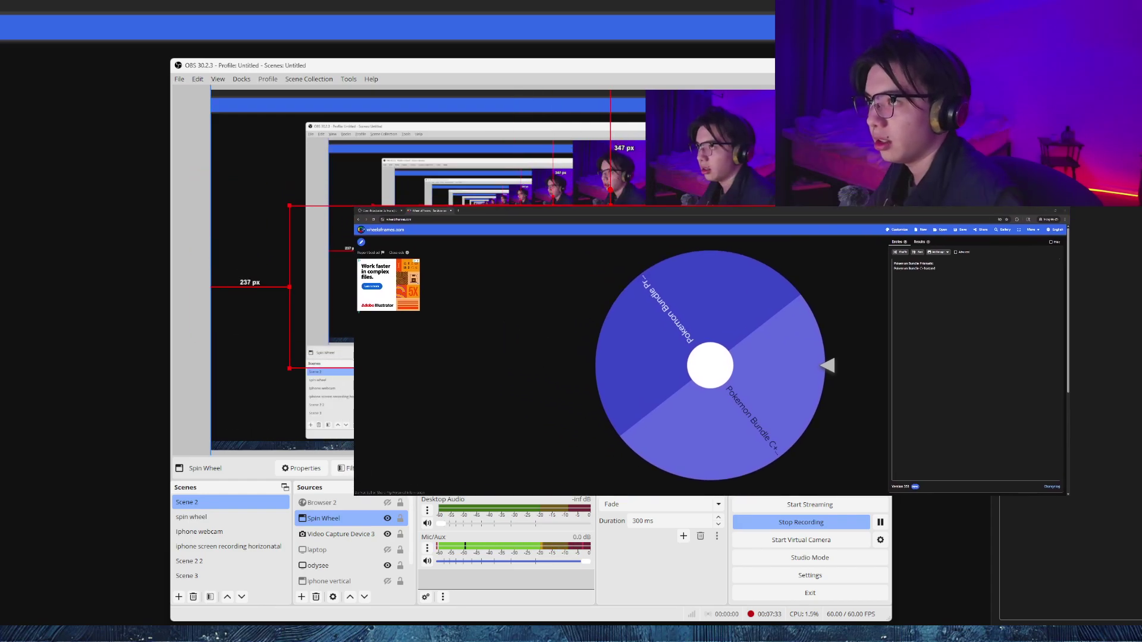
{"action": "left_click_drag", "start_coordinate": [290, 284], "coordinate": [412, 286]}
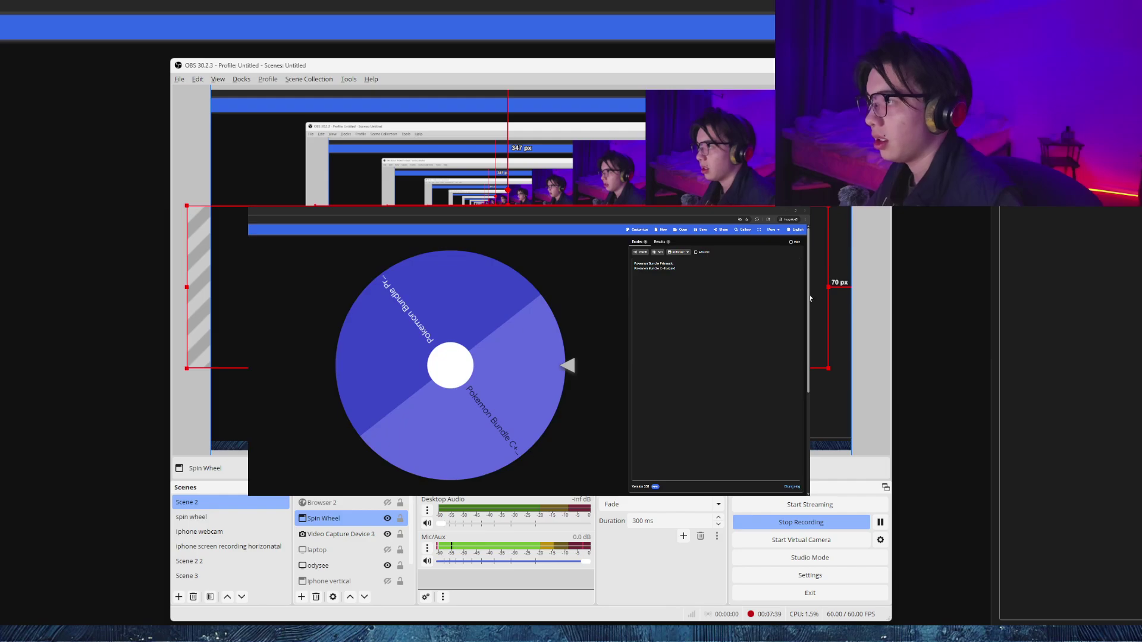
{"action": "left_click_drag", "start_coordinate": [830, 288], "coordinate": [531, 288]}
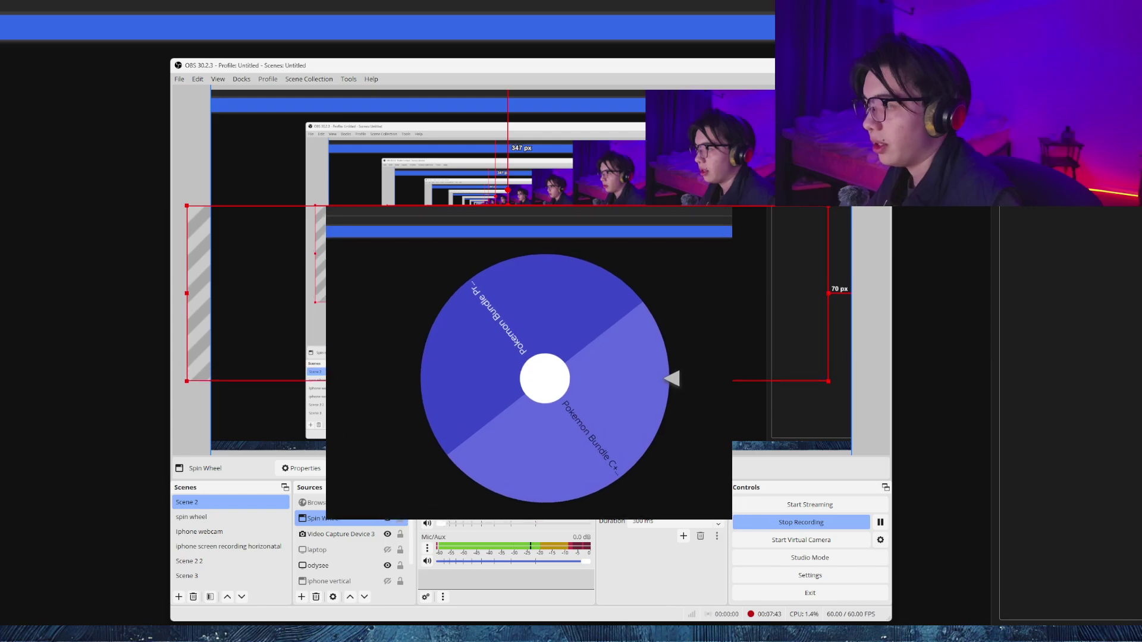
{"action": "left_click_drag", "start_coordinate": [280, 293], "coordinate": [298, 290]}
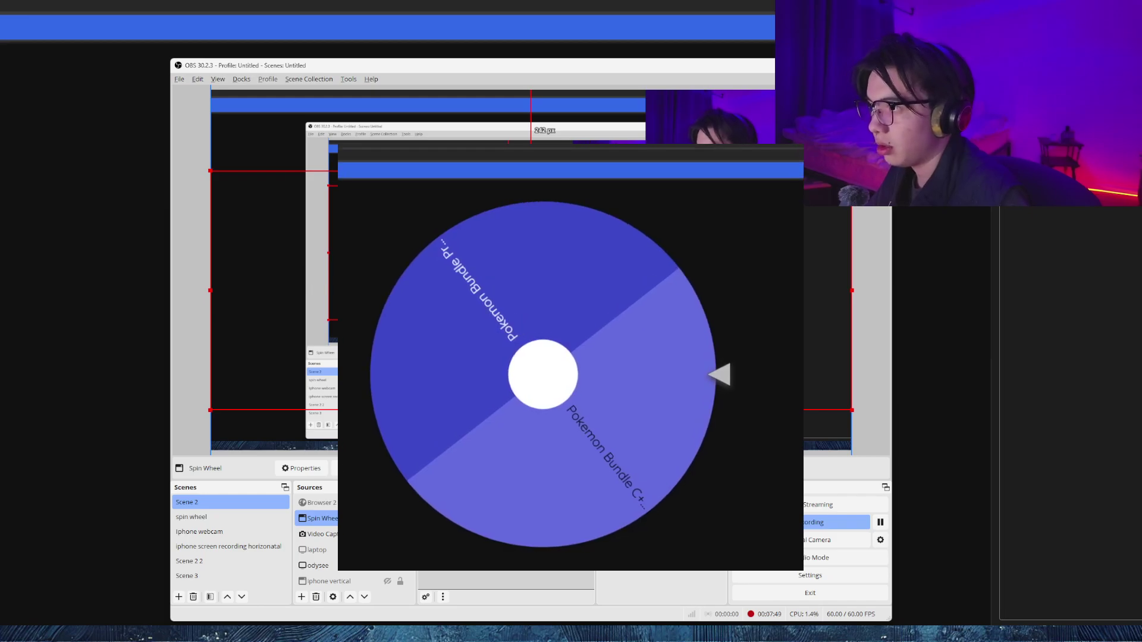
{"action": "left_click_drag", "start_coordinate": [851, 291], "coordinate": [586, 339]}
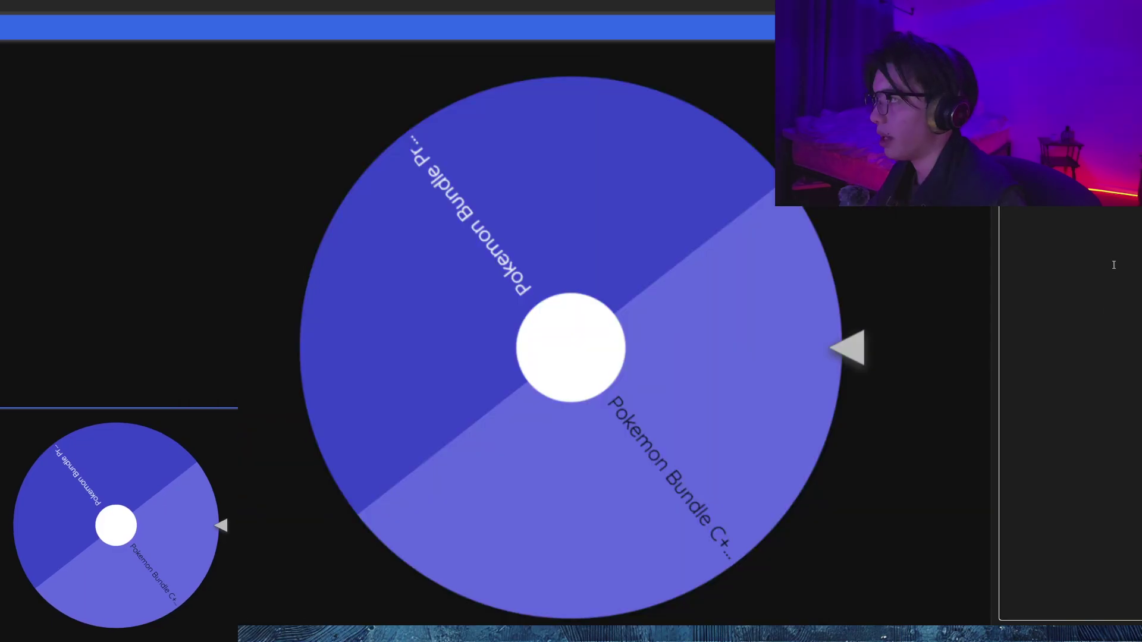
- Replace the wheel's entries with the test entries "person 1", "[erson 2", "person 3 p", "\p[esrion 34" and "qafewafwe"
{"action": "key", "text": "BackSpace"}
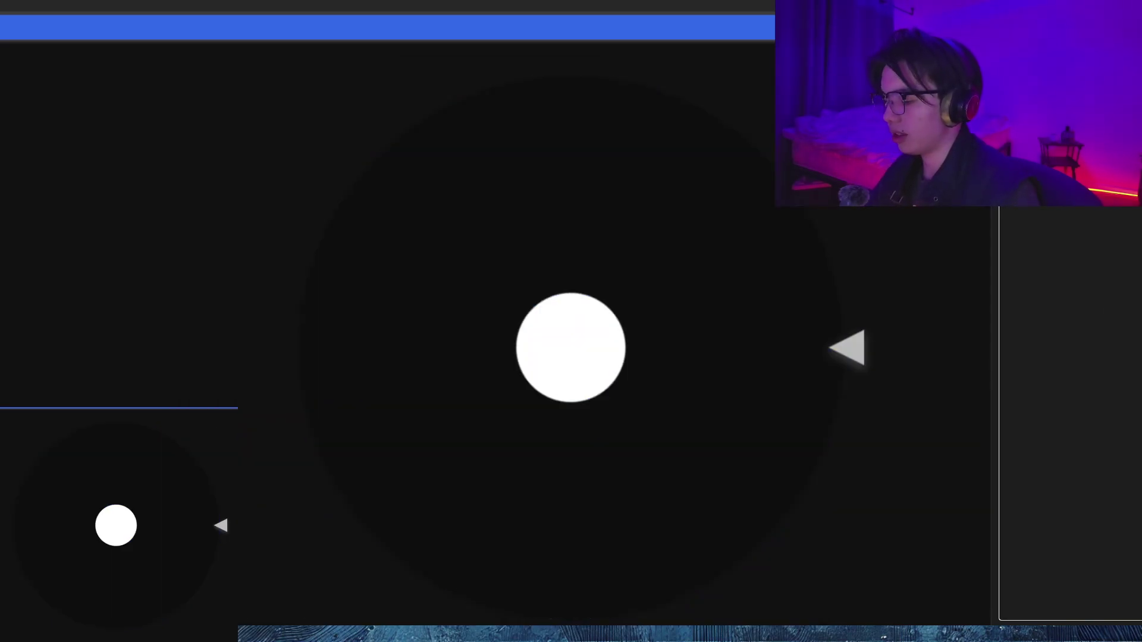
{"action": "type", "text": "person 1"}
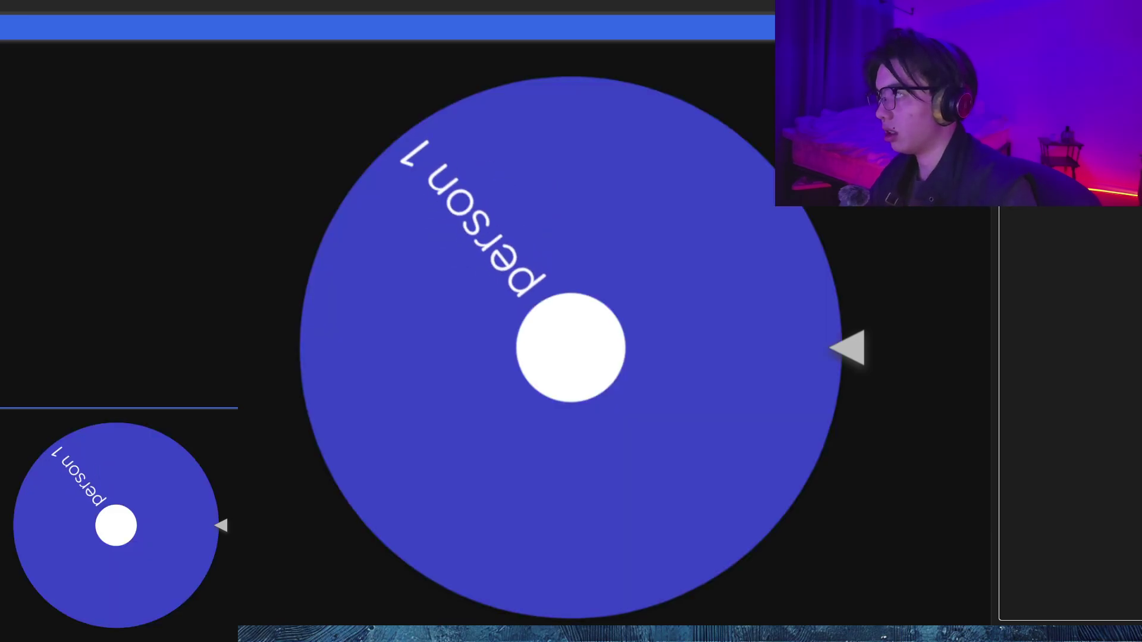
{"action": "key", "text": "Return"}
{"action": "type", "text": "[erson 2"}
{"action": "key", "text": "Return"}
{"action": "type", "text": "person"}
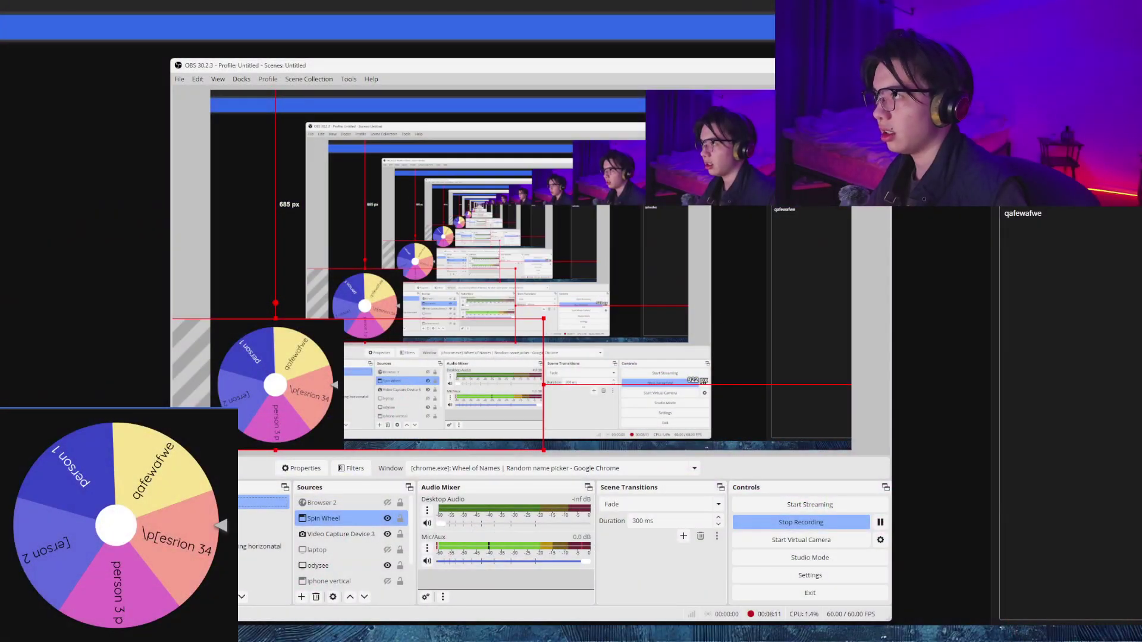
- Return to the wheel page in the browser and spin the wheel with the test entries
{"action": "left_click", "coordinate": [1042, 319]}
{"action": "left_click", "coordinate": [716, 313]}
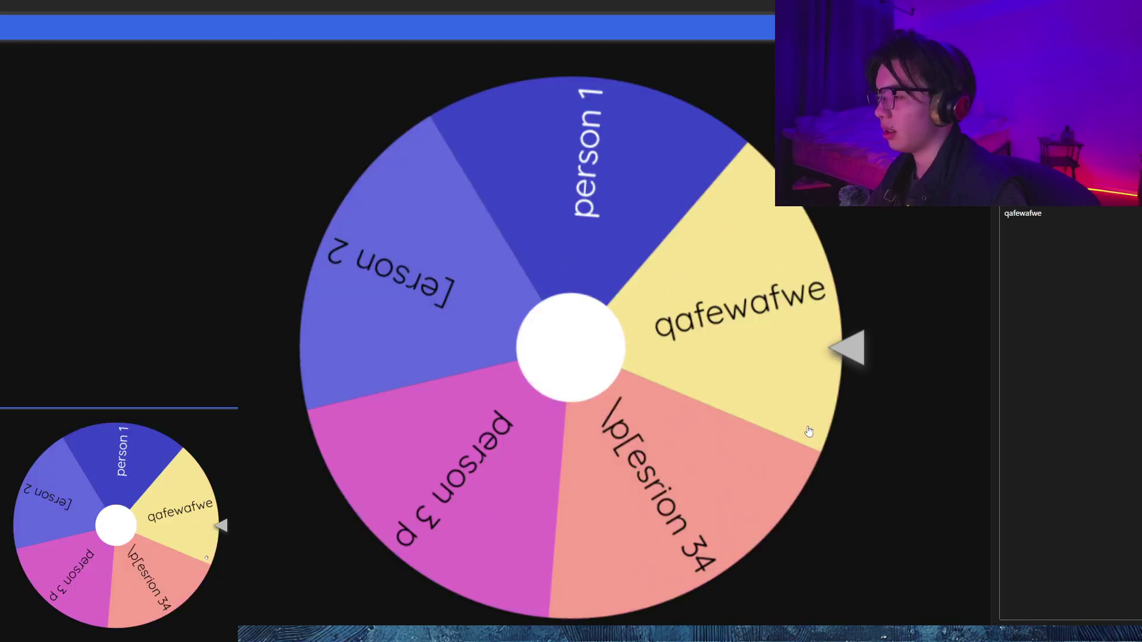